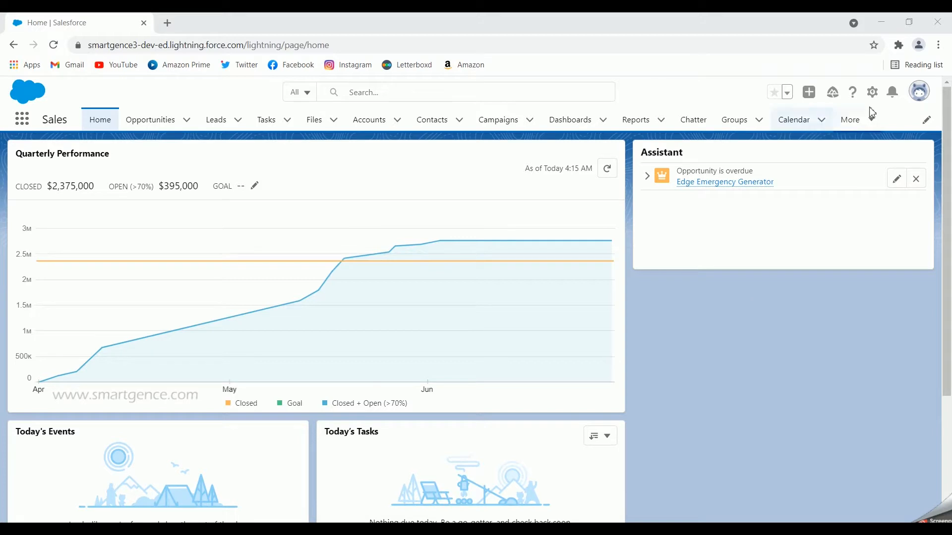
Step: Open Setup and bring up the Account object's Buttons, Links, and Actions list in Object Manager
left_click(872, 92)
left_click(824, 126)
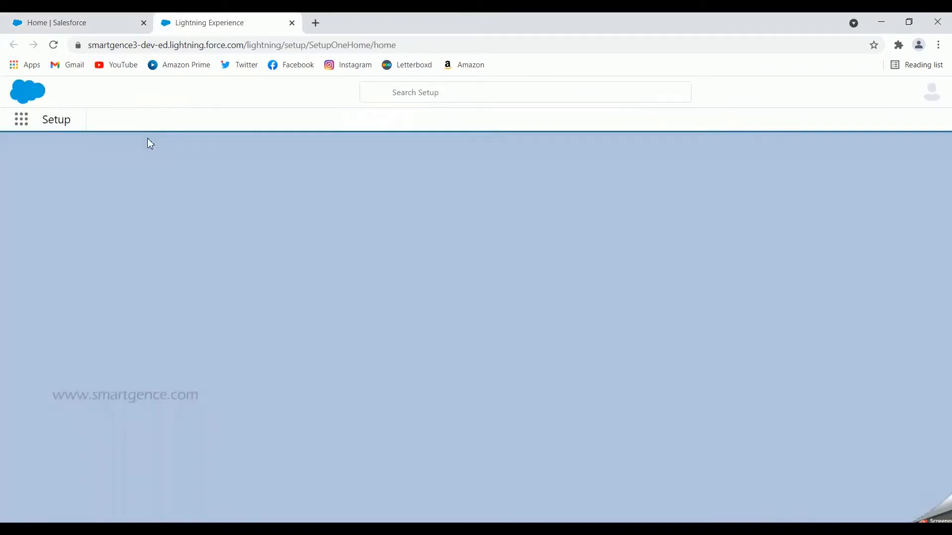
left_click(161, 122)
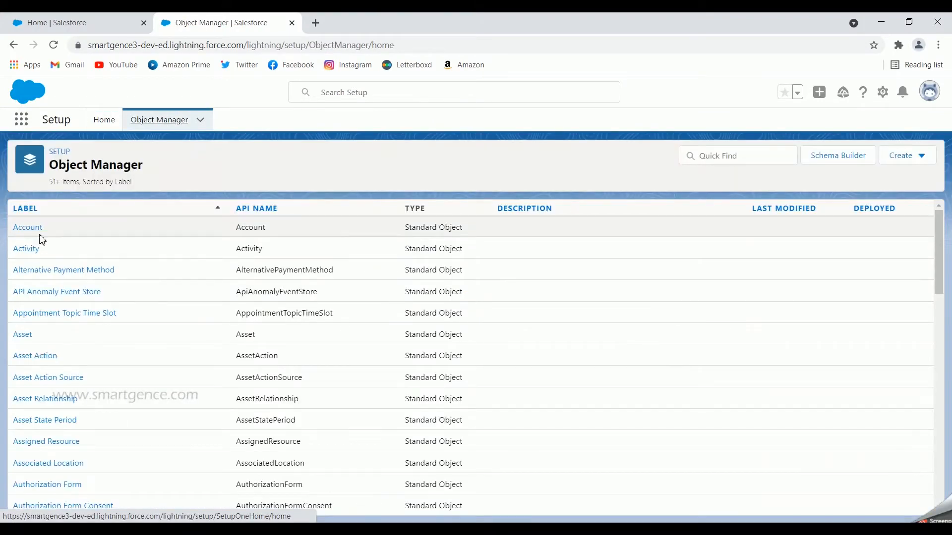
left_click(32, 229)
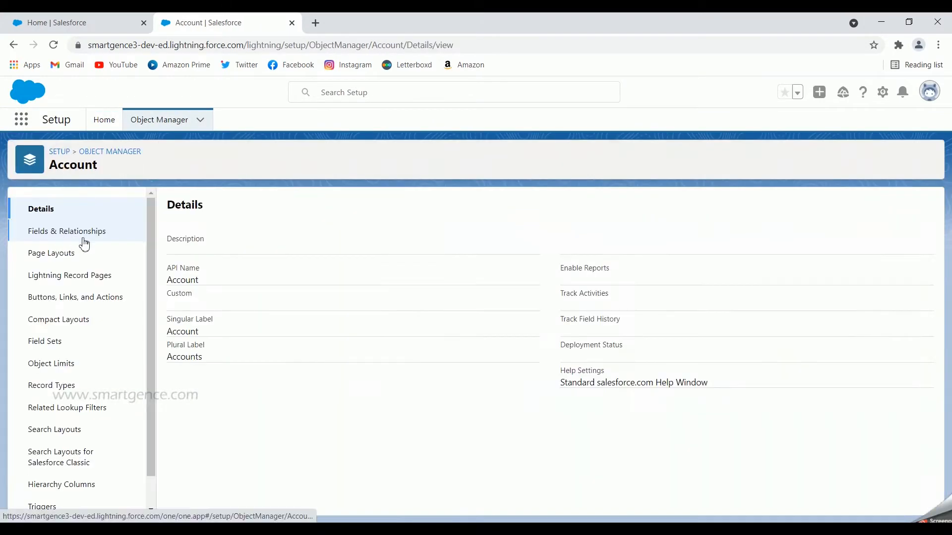
left_click(73, 303)
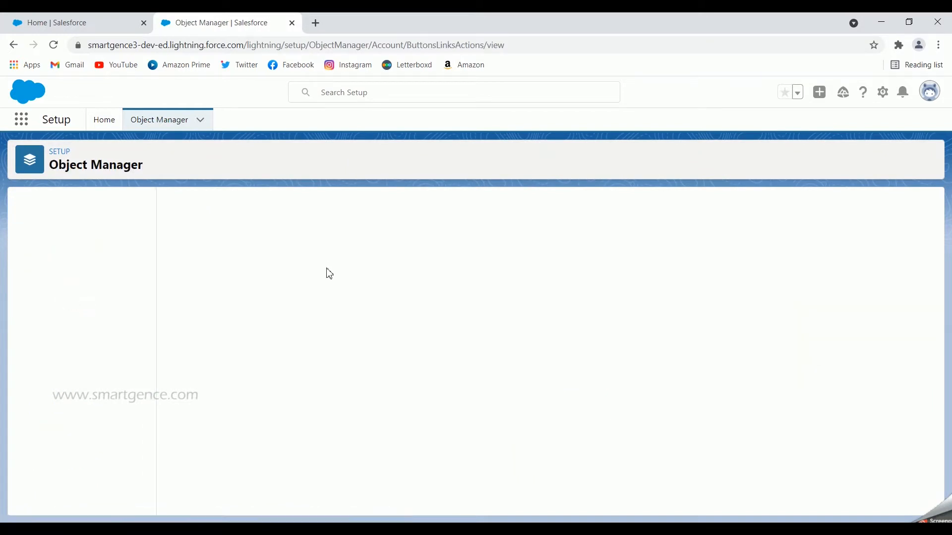
scroll(273, 292, "down", 5)
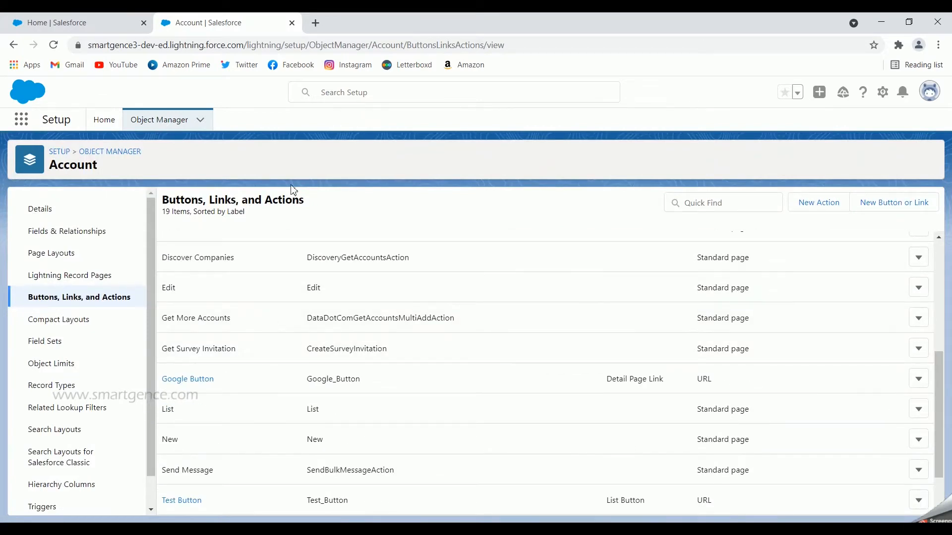
left_click_drag(305, 201, 159, 202)
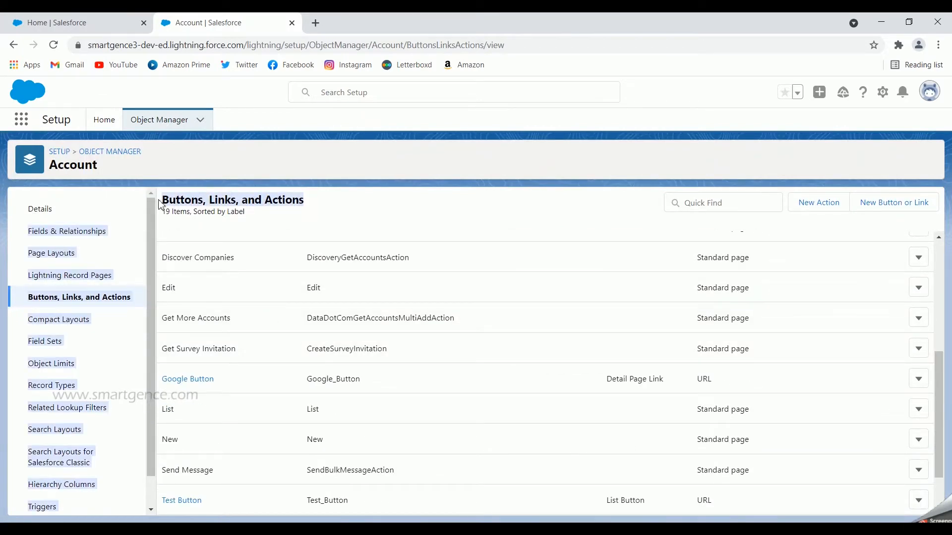
left_click(347, 214)
scroll(662, 310, "up", 5)
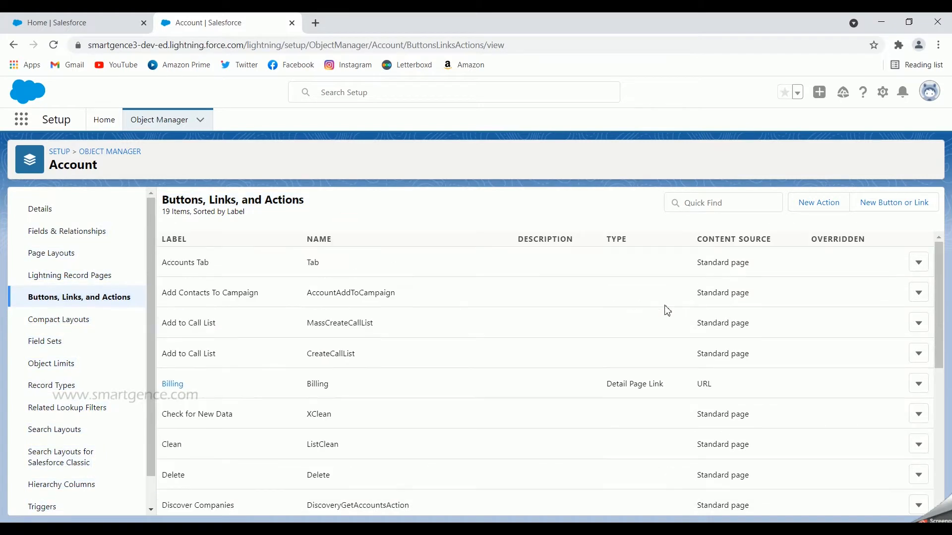
Step: Start a new custom button or link for the Account object and look over its form
left_click(900, 210)
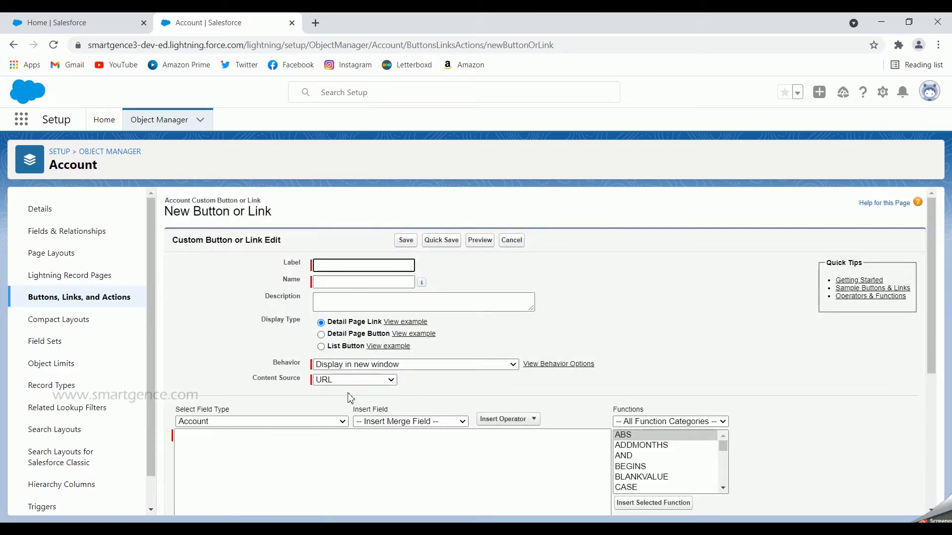
scroll(655, 350, "down", 5)
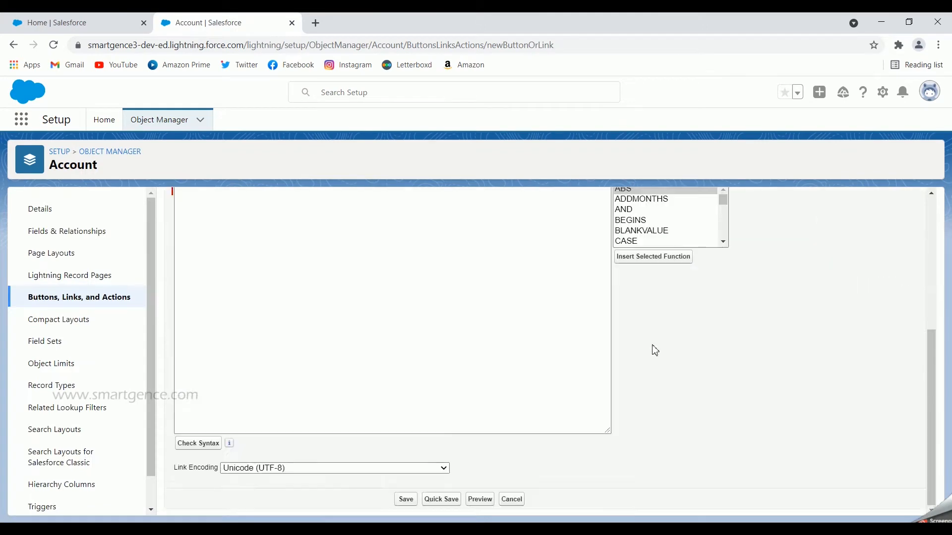
scroll(696, 422, "up", 5)
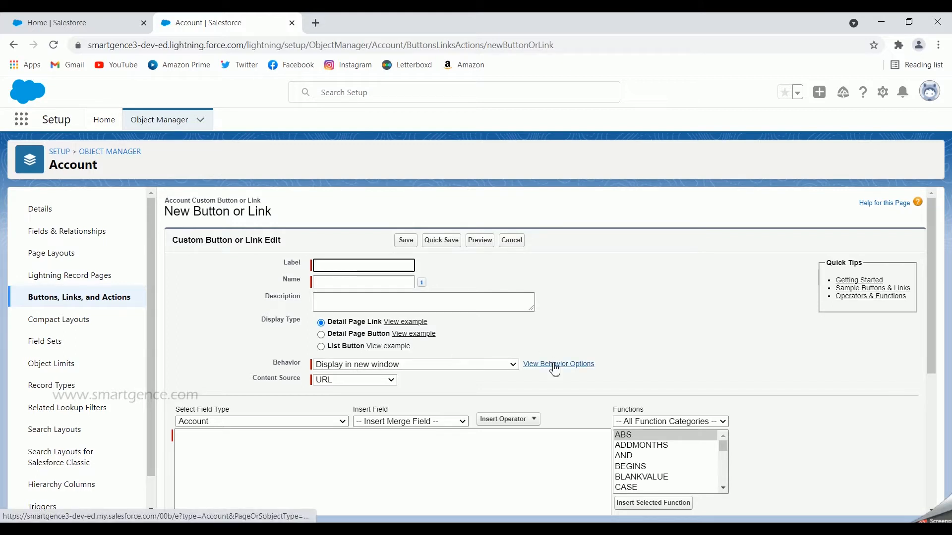
Step: Review the available behavior options for the new link and their illustrated guide, from new window display to JavaScript execution
left_click(492, 365)
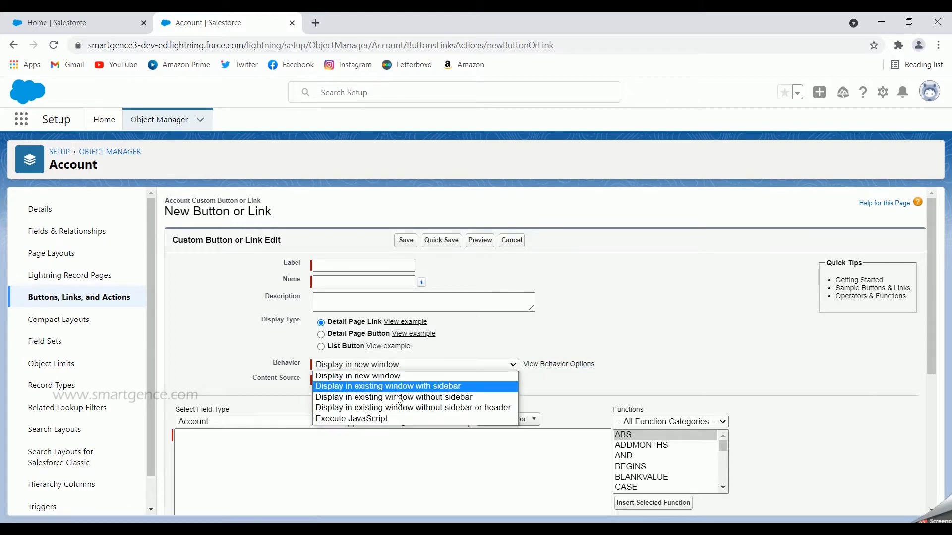
left_click(622, 314)
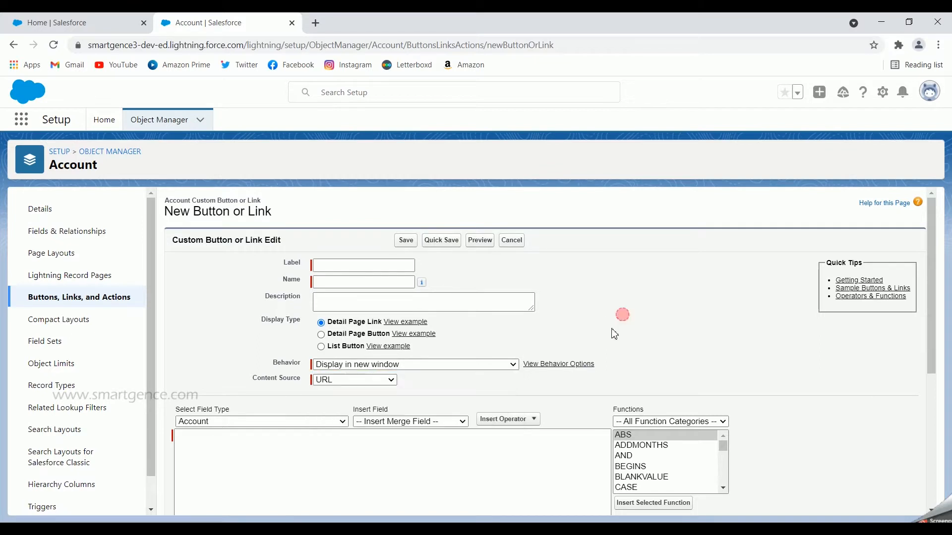
left_click(557, 367)
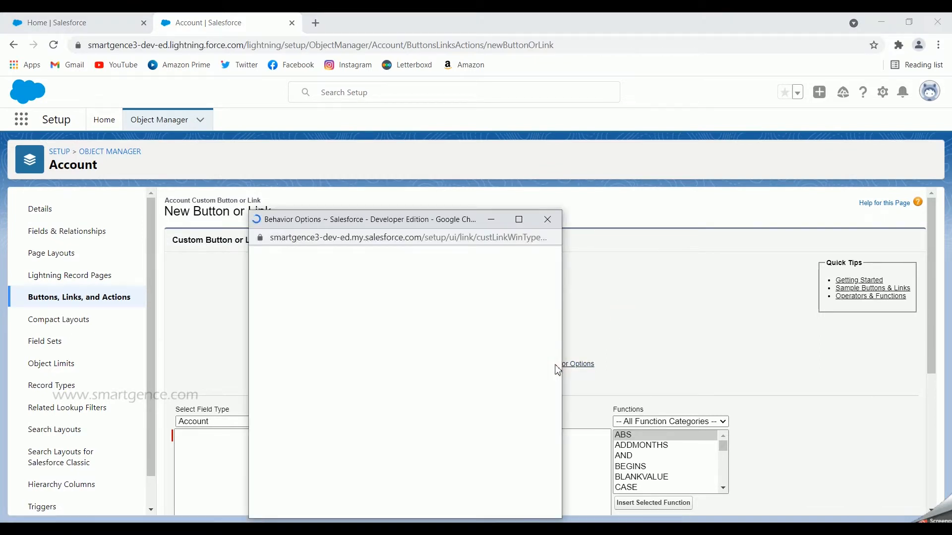
left_click(526, 225)
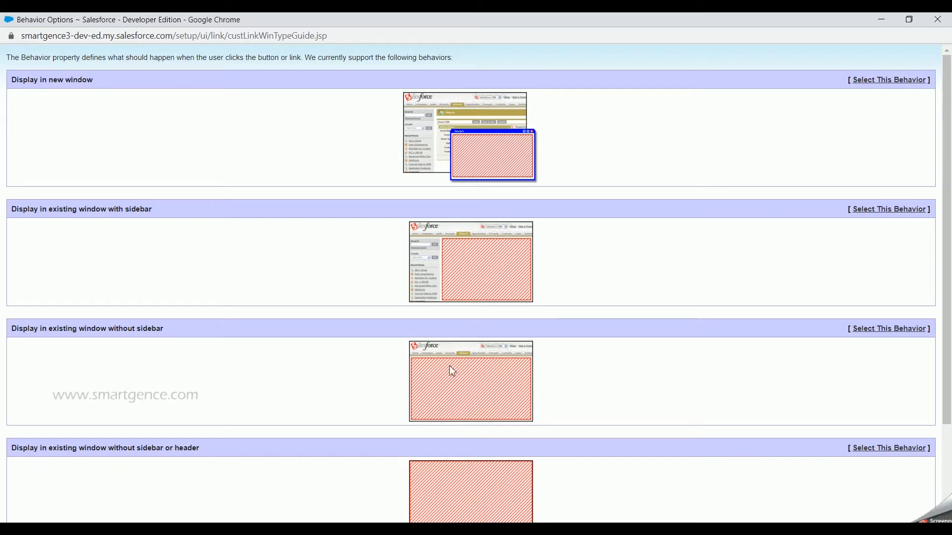
scroll(351, 369, "down", 2)
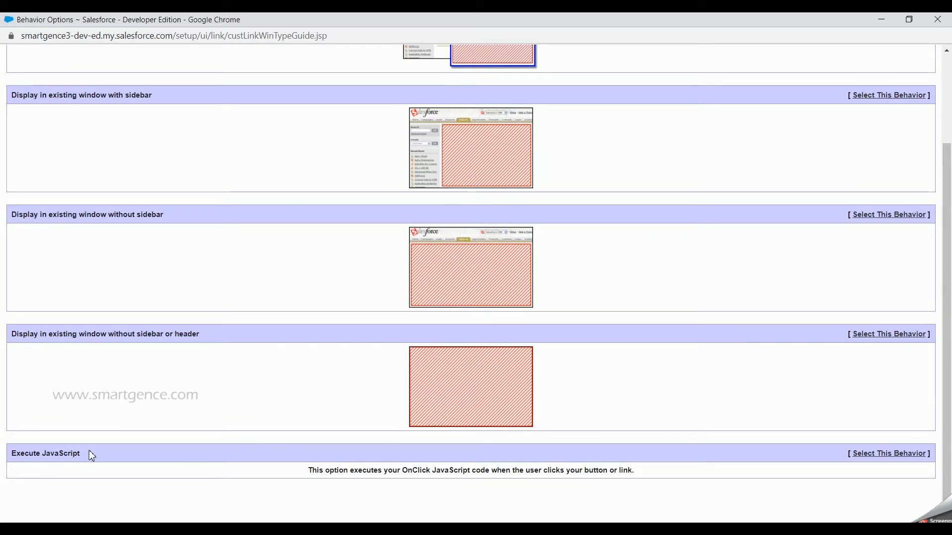
left_click(937, 20)
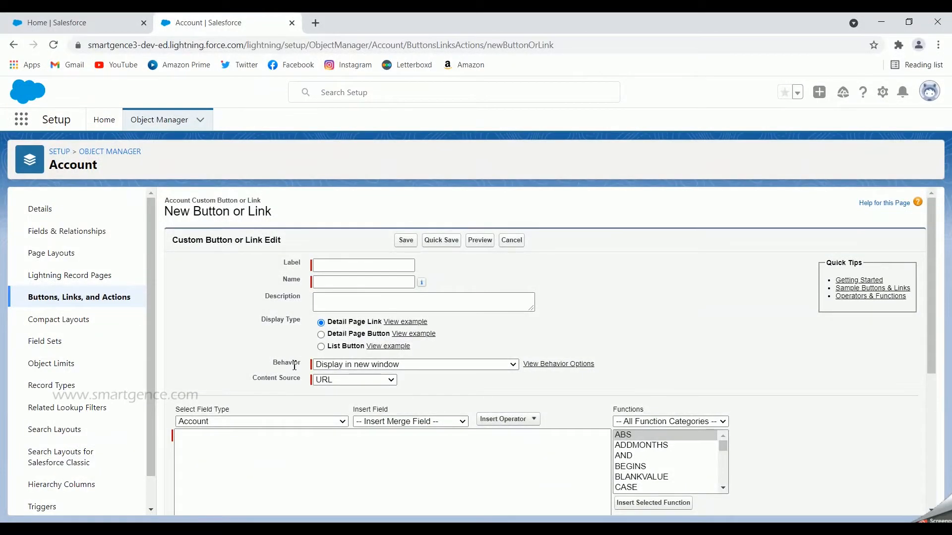
Step: Try OnClick JavaScript and Visualforce Page as the link's content source and set it back to URL
left_click(325, 380)
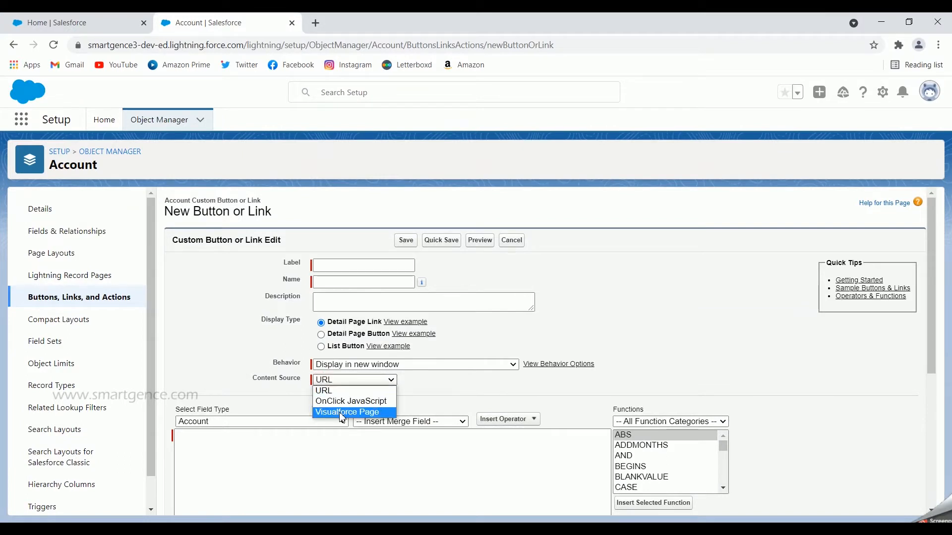
left_click(325, 391)
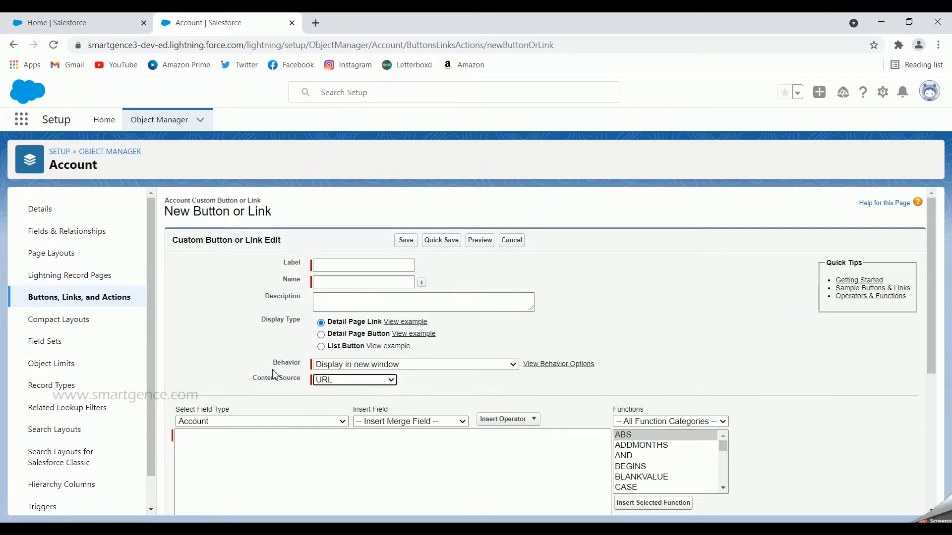
scroll(205, 404, "down", 1)
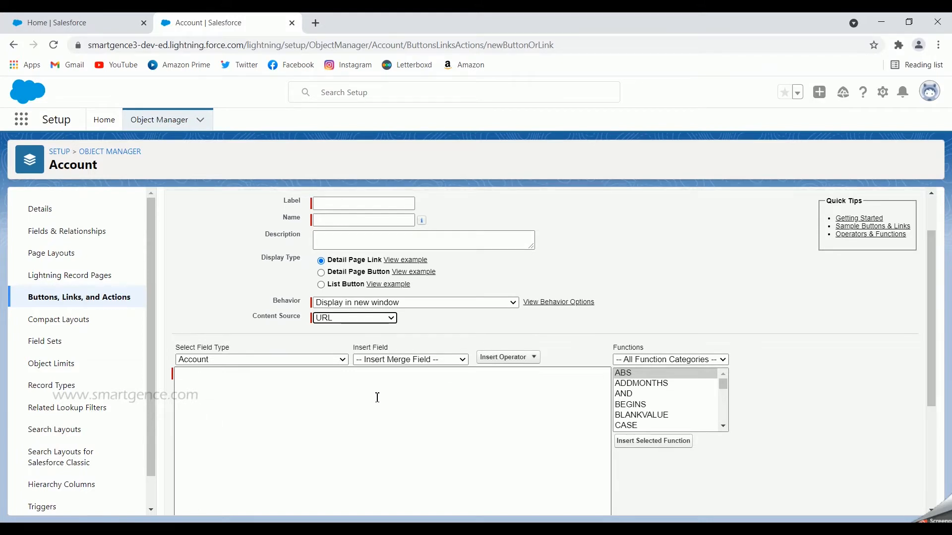
left_click(375, 318)
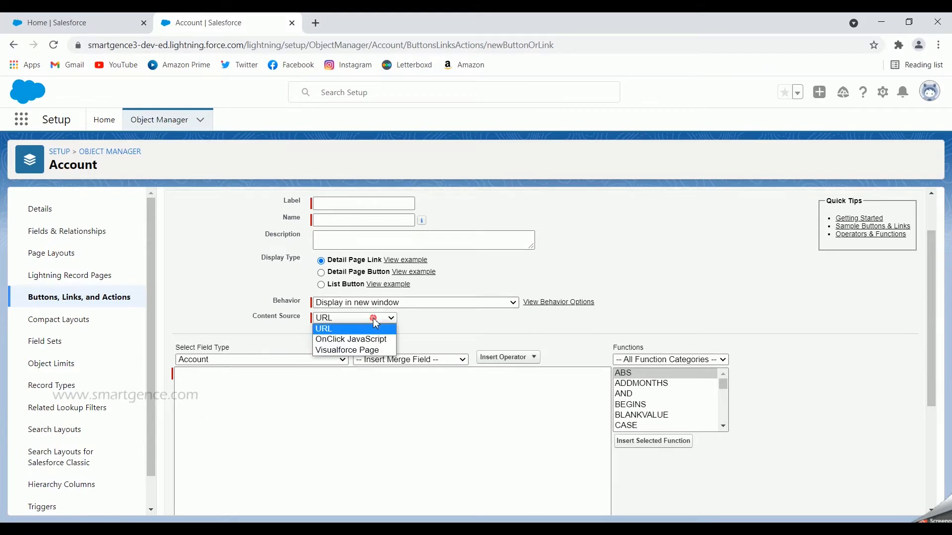
left_click(346, 339)
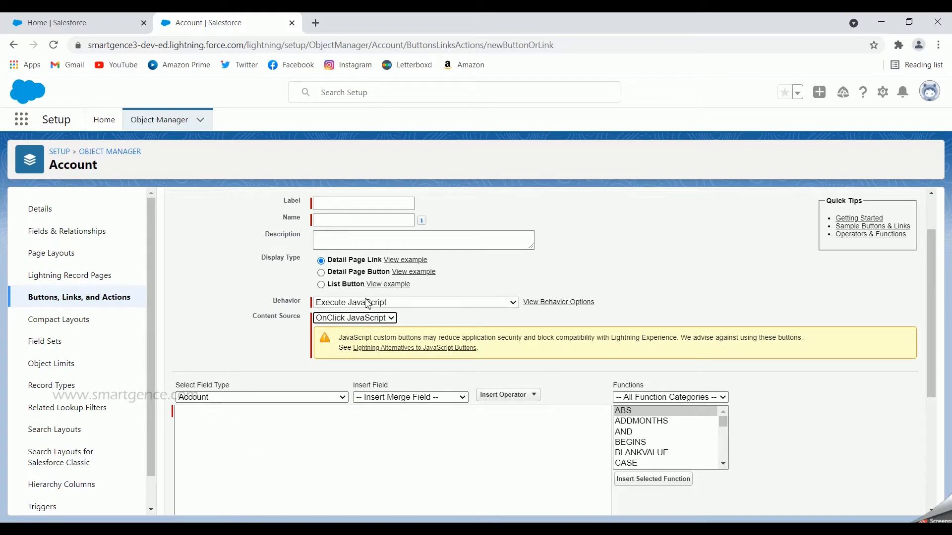
left_click(367, 319)
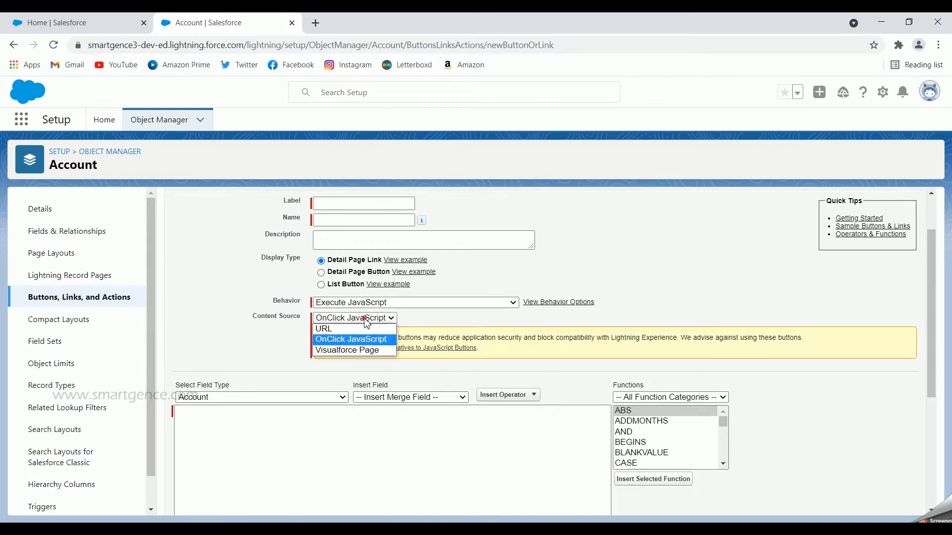
left_click(342, 350)
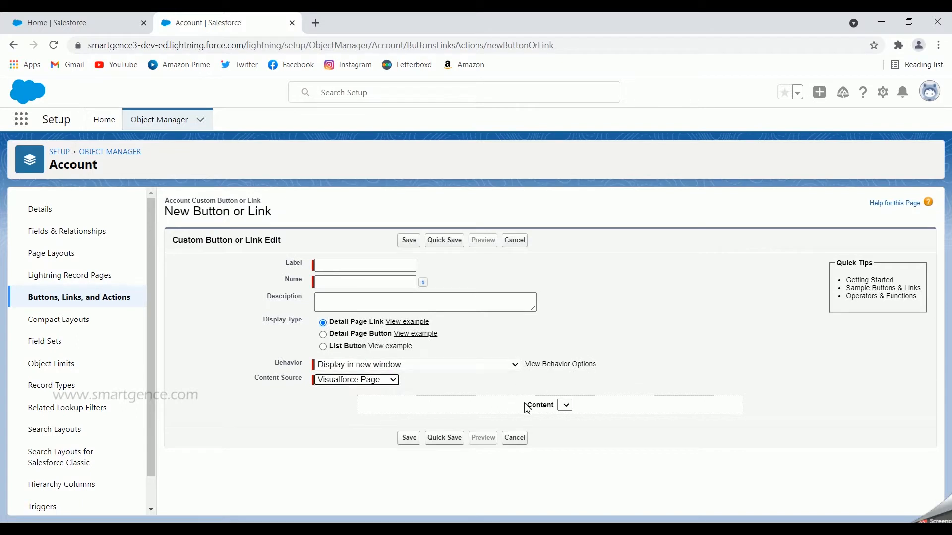
left_click_drag(527, 408, 553, 407)
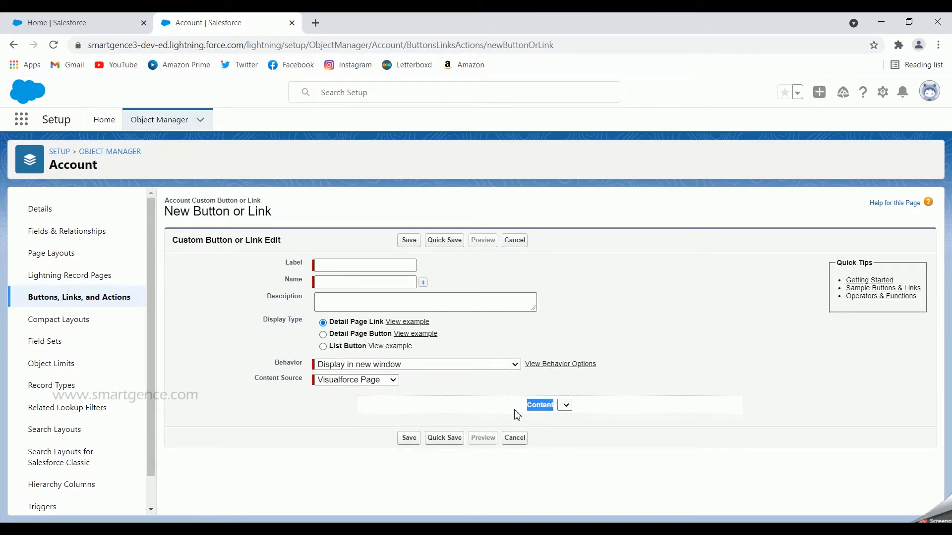
left_click(515, 413)
left_click(379, 381)
left_click(346, 392)
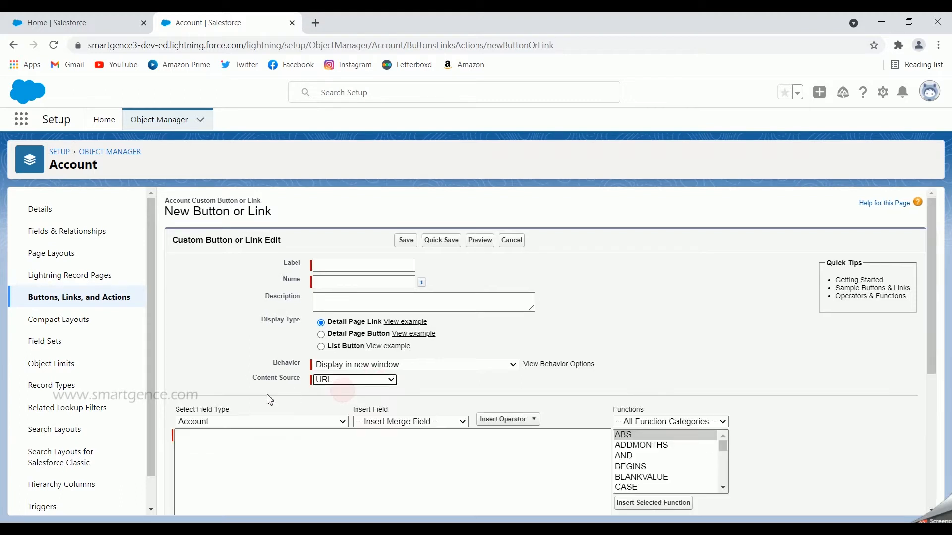
Step: Examine the URL content editor and the link encoding choices, keeping Unicode (UTF-8)
scroll(263, 395, "down", 4)
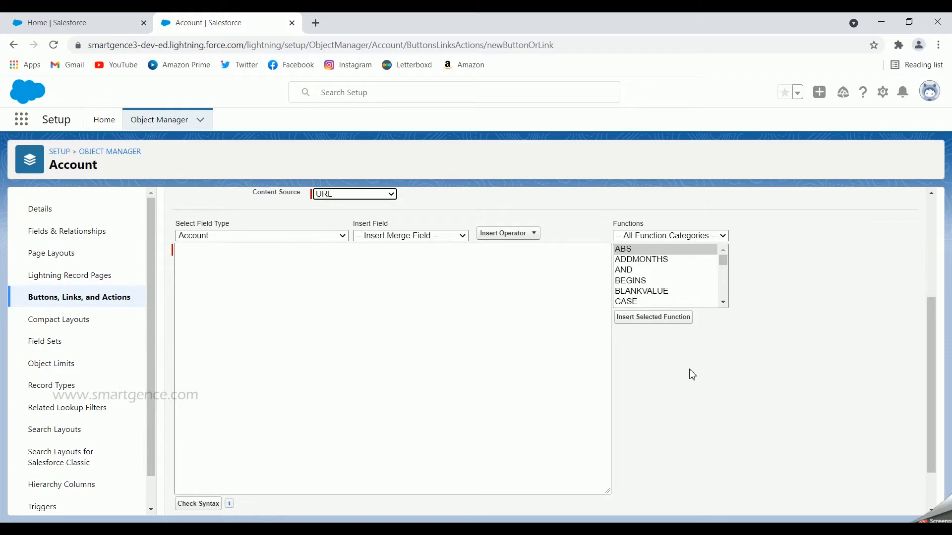
scroll(691, 374, "down", 2)
scroll(691, 373, "up", 2)
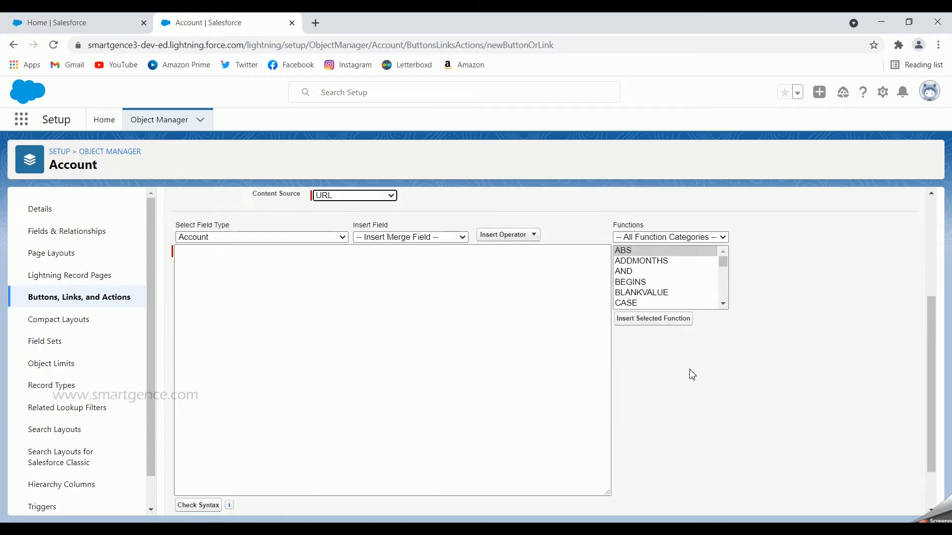
left_click(314, 302)
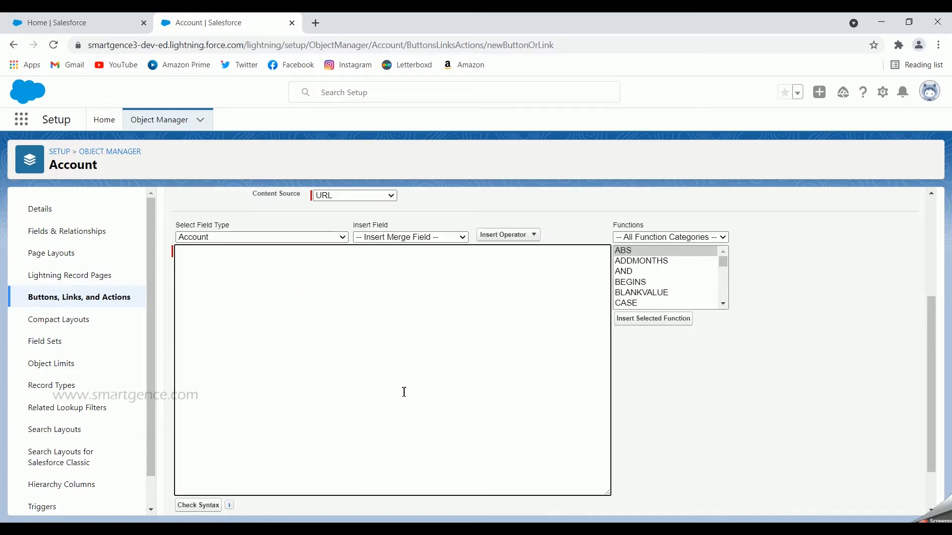
scroll(404, 392, "down", 1)
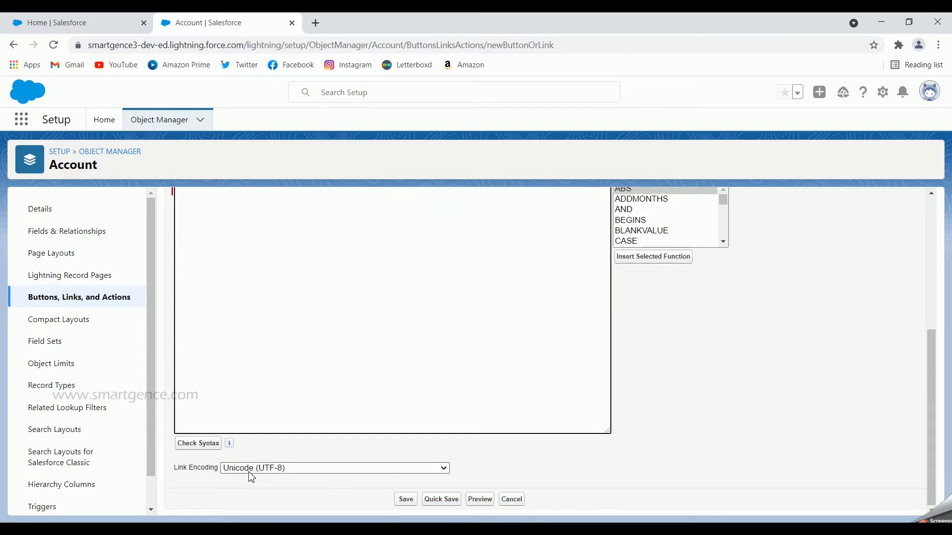
left_click(289, 468)
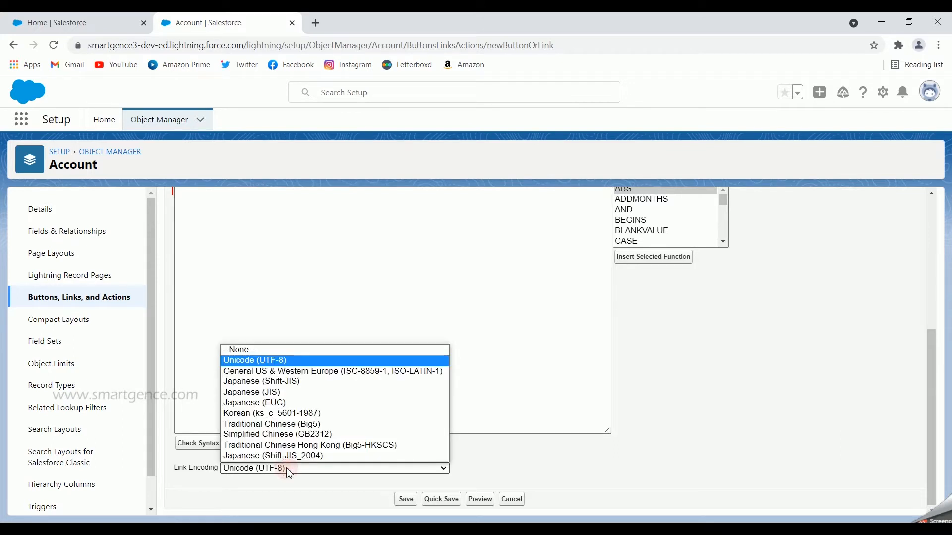
left_click(279, 360)
scroll(688, 430, "up", 5)
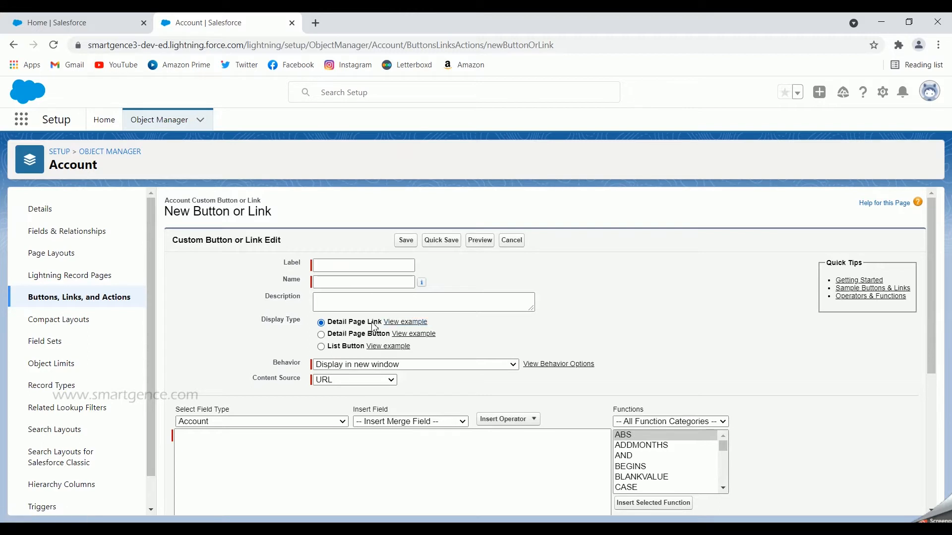
Step: Label the new detail page link "Google Link" and let its name fill in as Google_Link
left_click(362, 268)
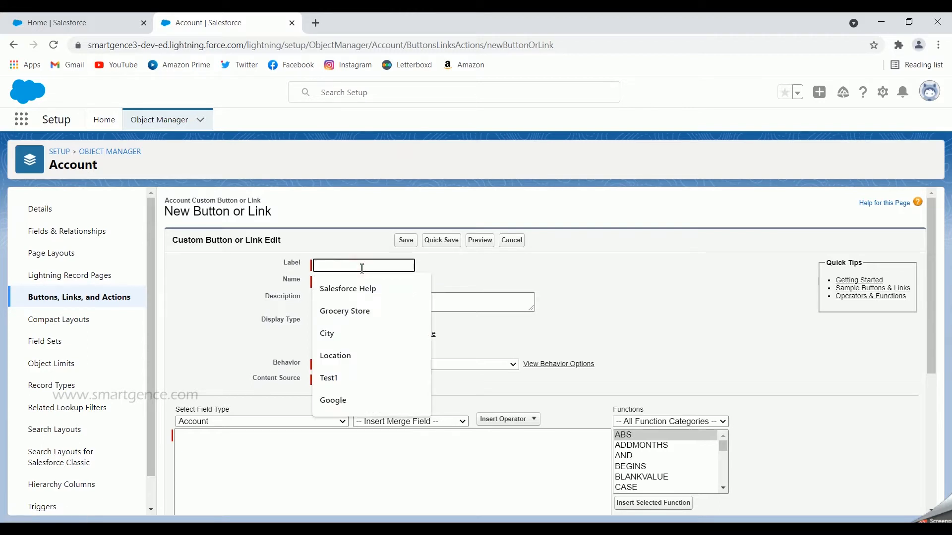
type("Google Link")
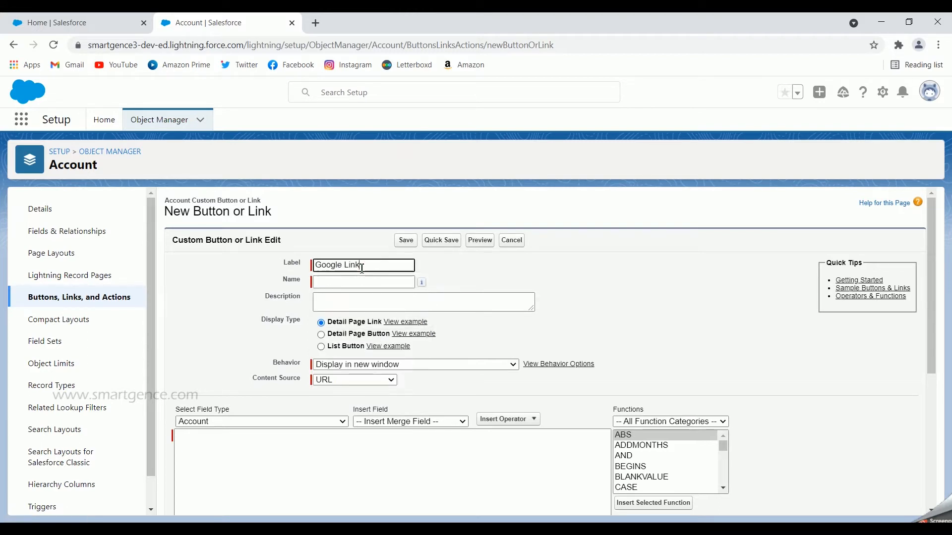
left_click(273, 274)
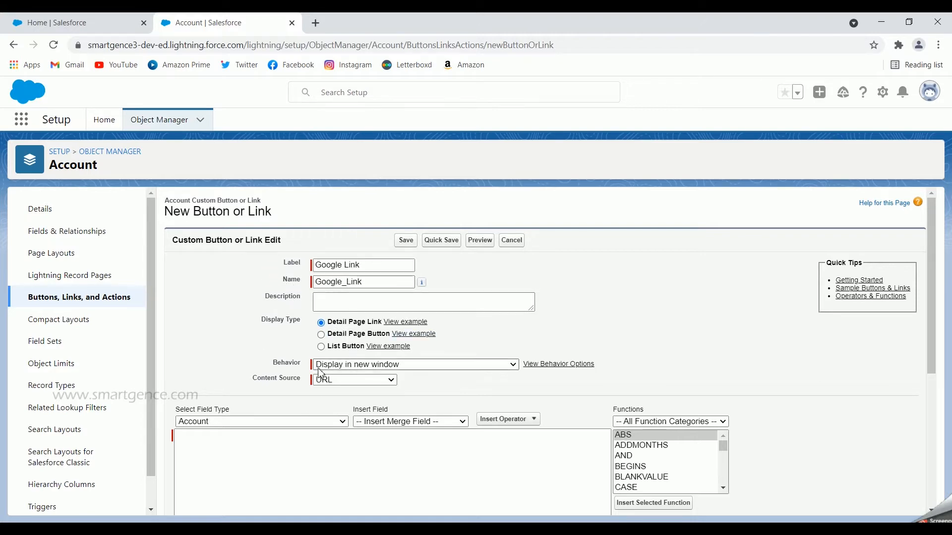
scroll(664, 340, "down", 5)
scroll(701, 374, "up", 5)
scroll(339, 307, "down", 4)
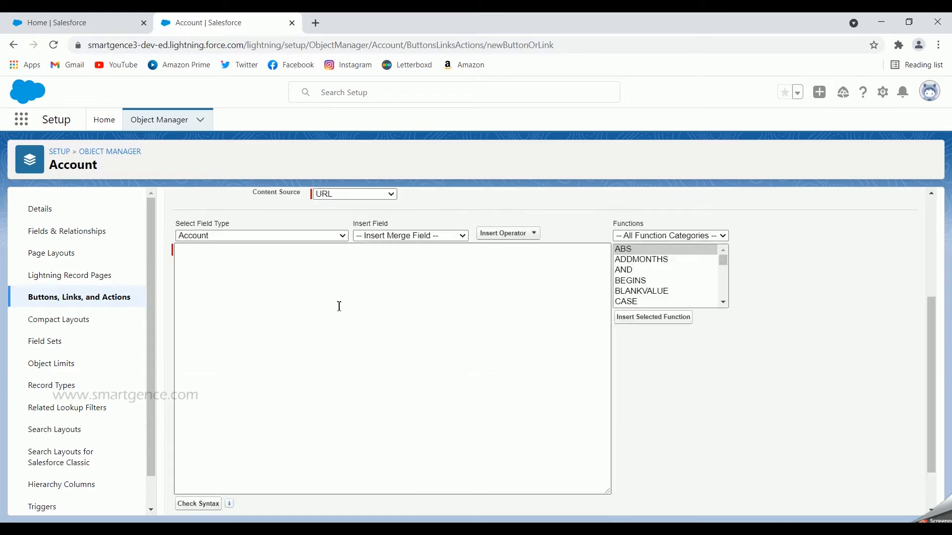
left_click(339, 306)
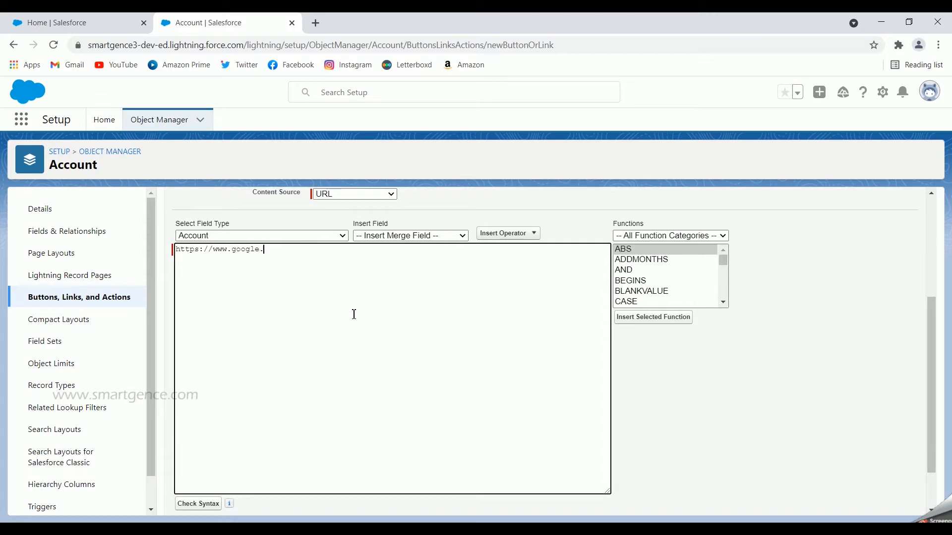
scroll(337, 367, "down", 2)
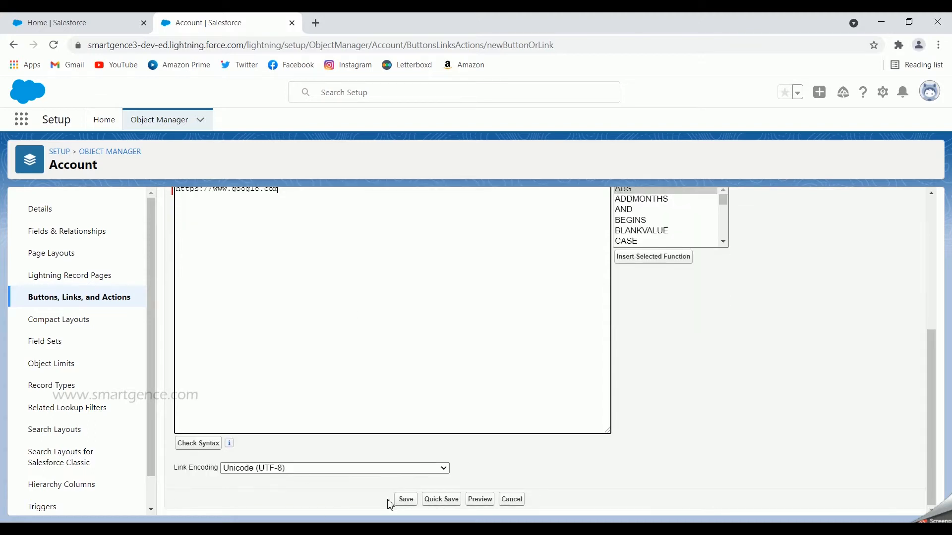
left_click(405, 499)
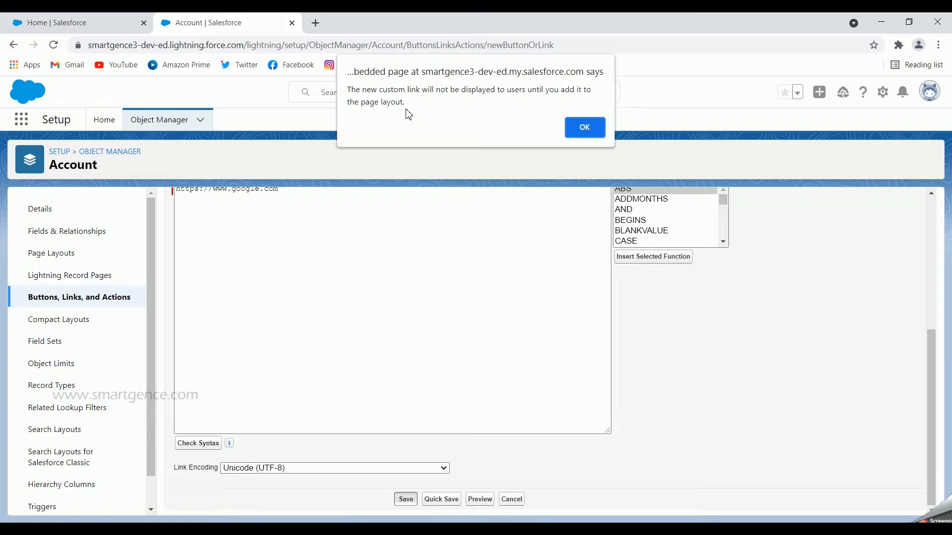
left_click(587, 128)
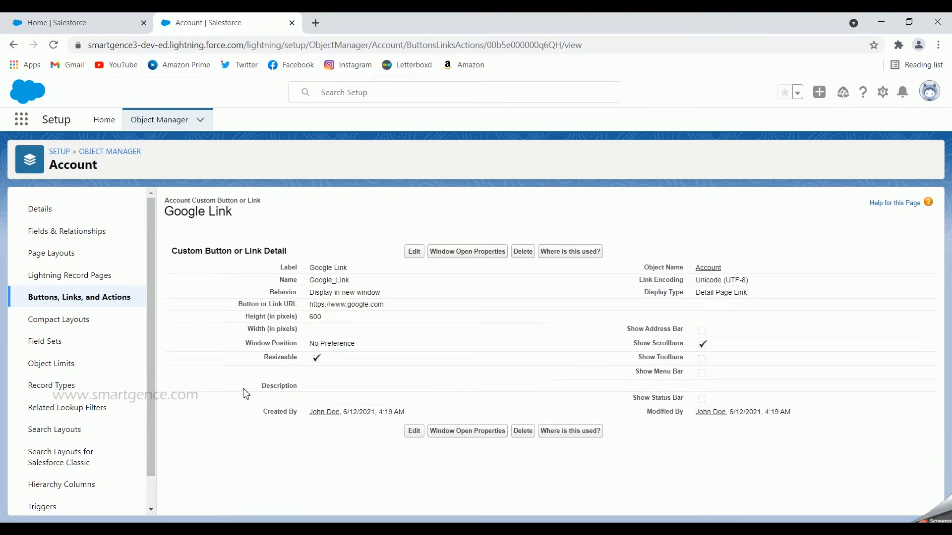
Step: Add Google Link to the Custom Links section of the Account Layout page layout and save the layout
left_click(58, 258)
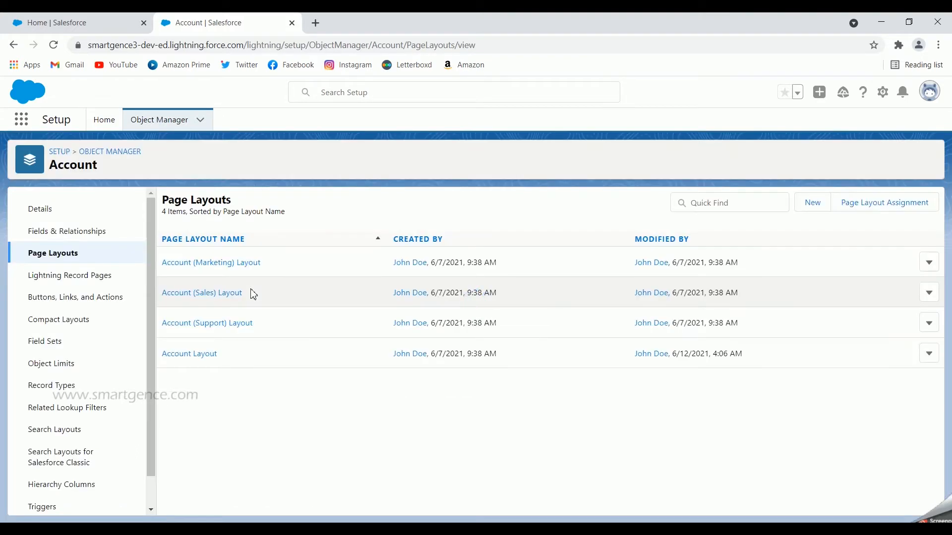
left_click(194, 354)
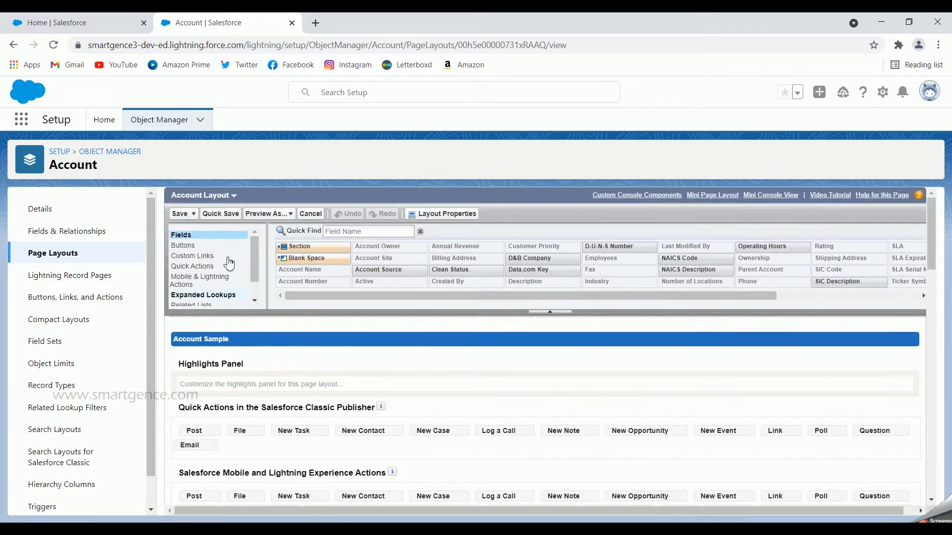
scroll(228, 264, "down", 2)
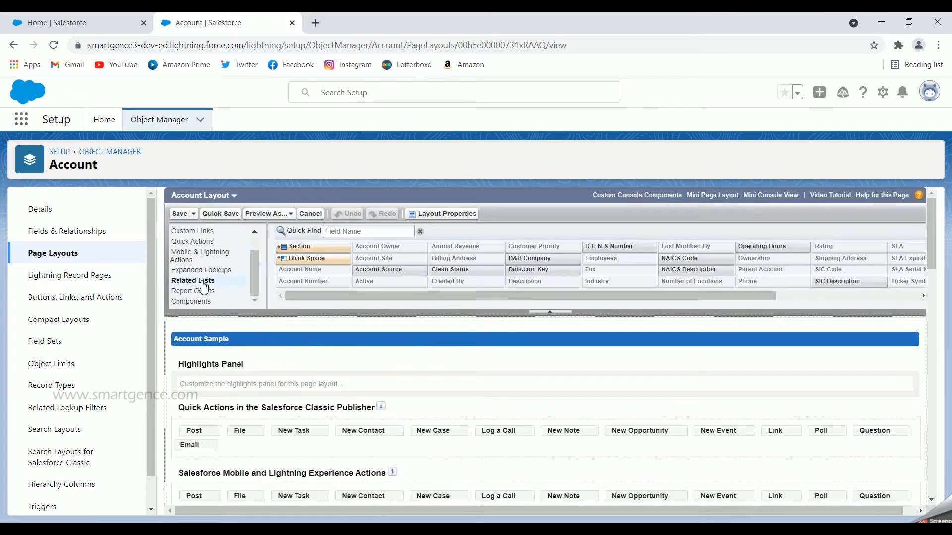
left_click(193, 231)
scroll(202, 237, "down", 8)
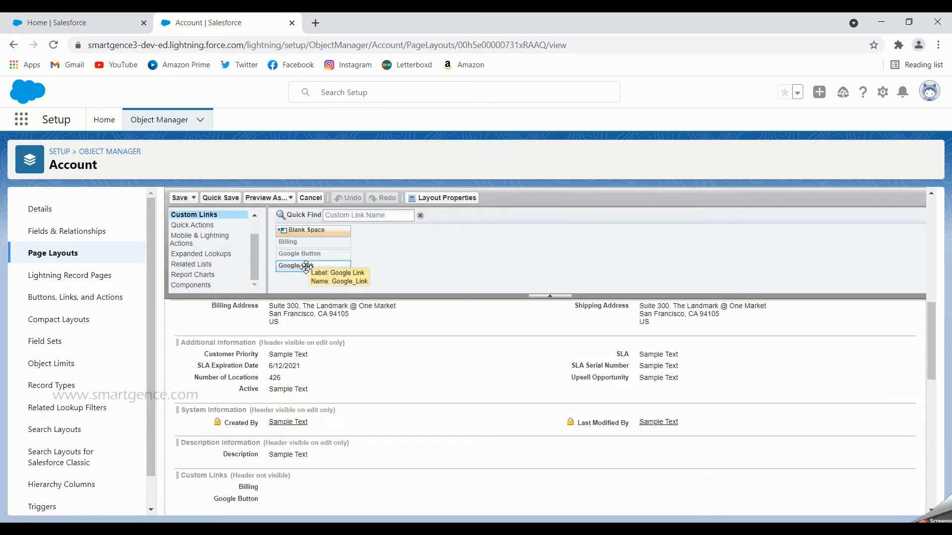
left_click_drag(306, 266, 242, 493)
left_click(179, 198)
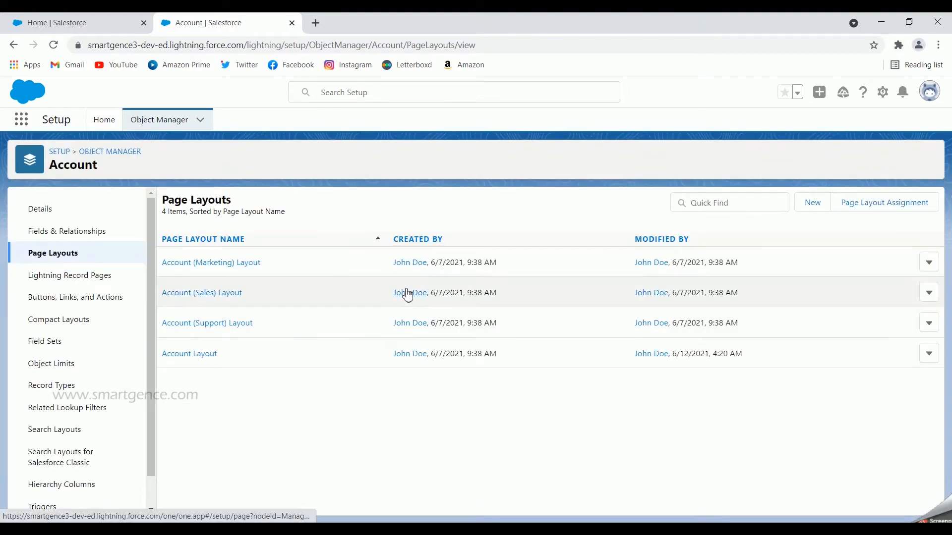
Step: Open the details of the Burlington Textiles Corp of America account and follow its Google Link through to the external site
left_click(101, 28)
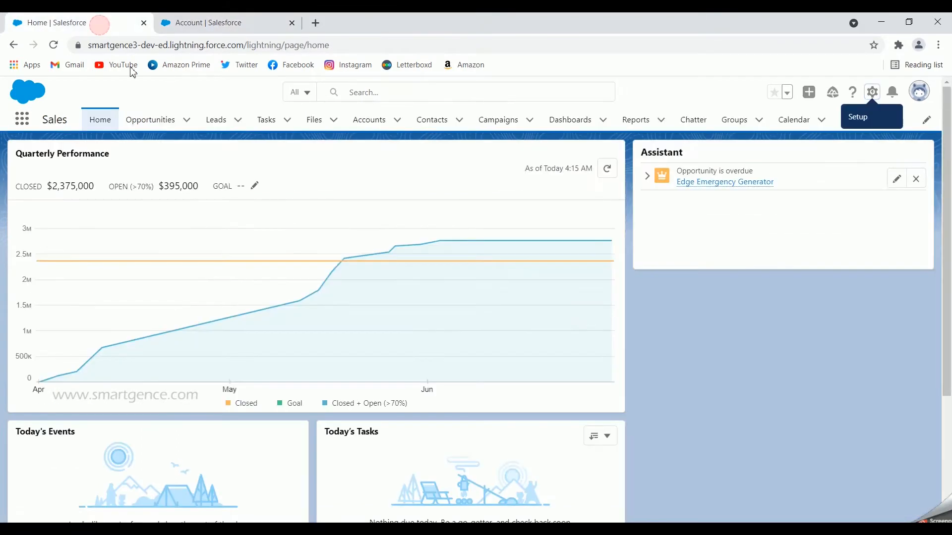
left_click(382, 125)
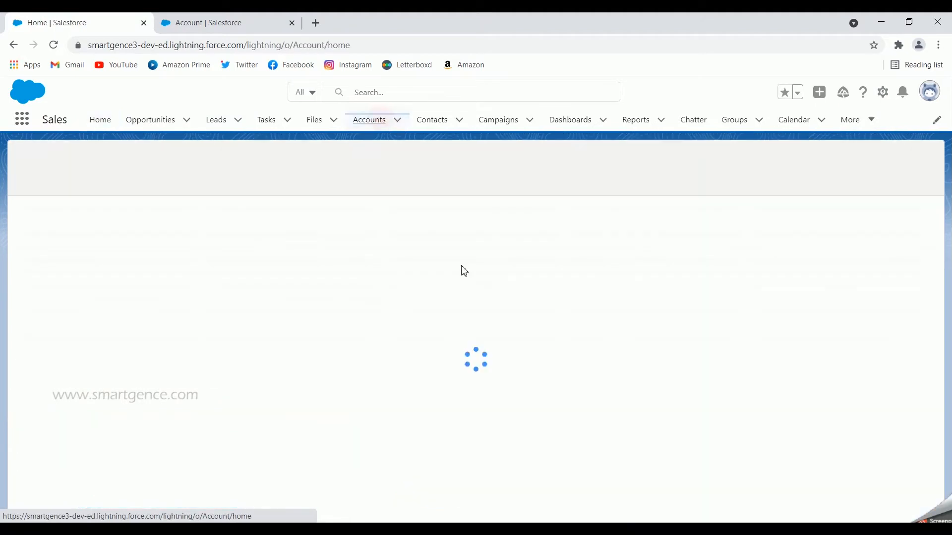
left_click(173, 224)
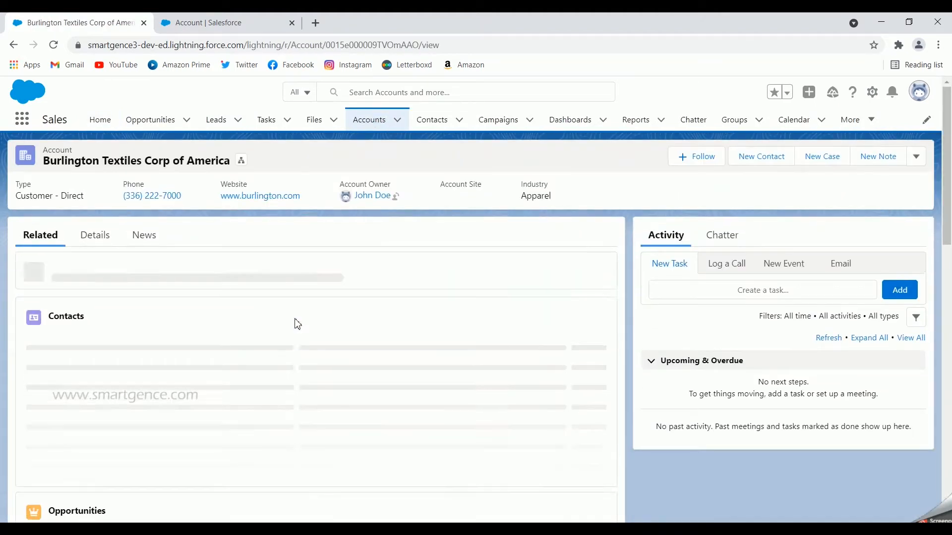
left_click(97, 245)
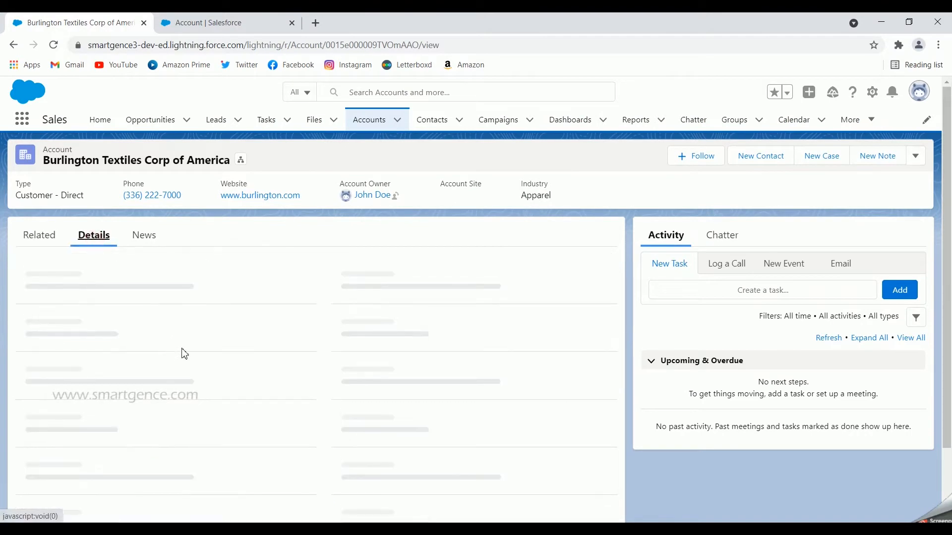
scroll(189, 355, "down", 2)
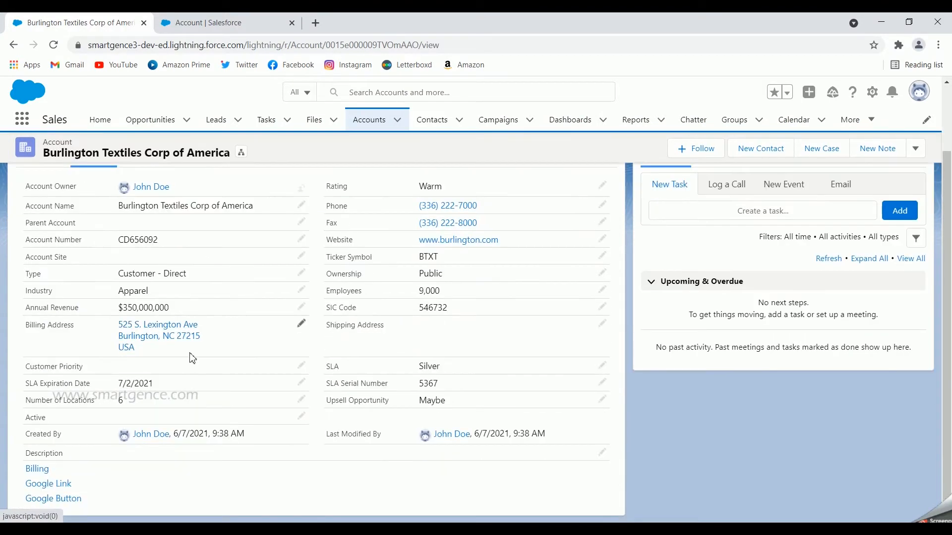
left_click(62, 486)
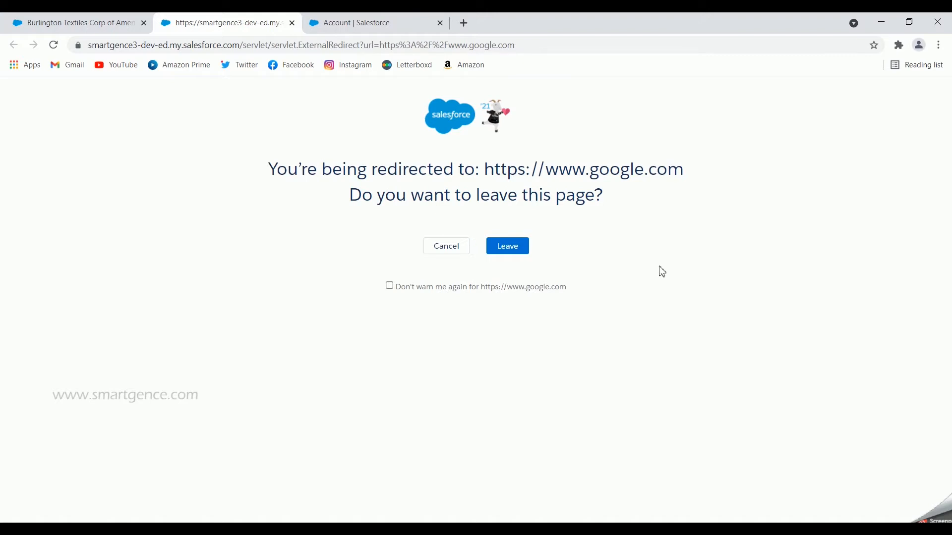
left_click(522, 254)
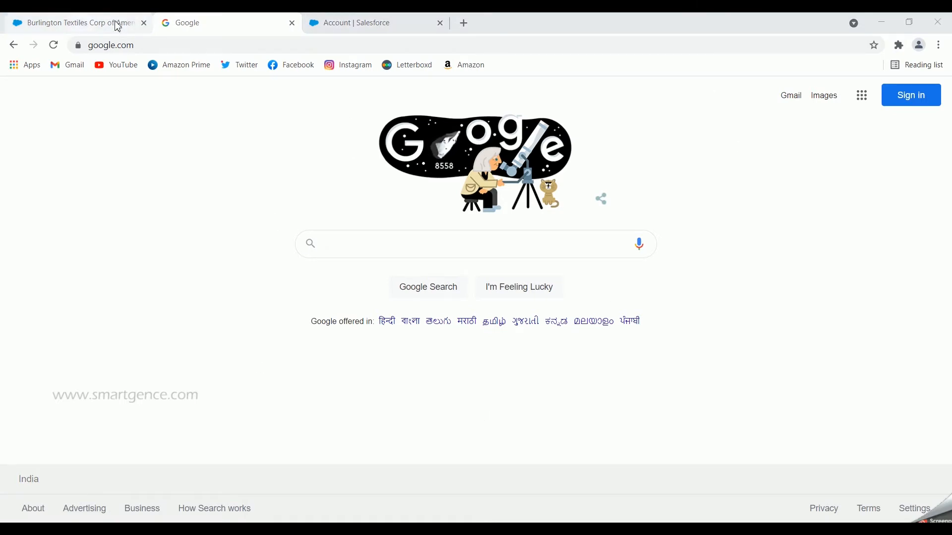
Step: Return to the Account setup page and close all other browser tabs
left_click(377, 26)
right_click(365, 24)
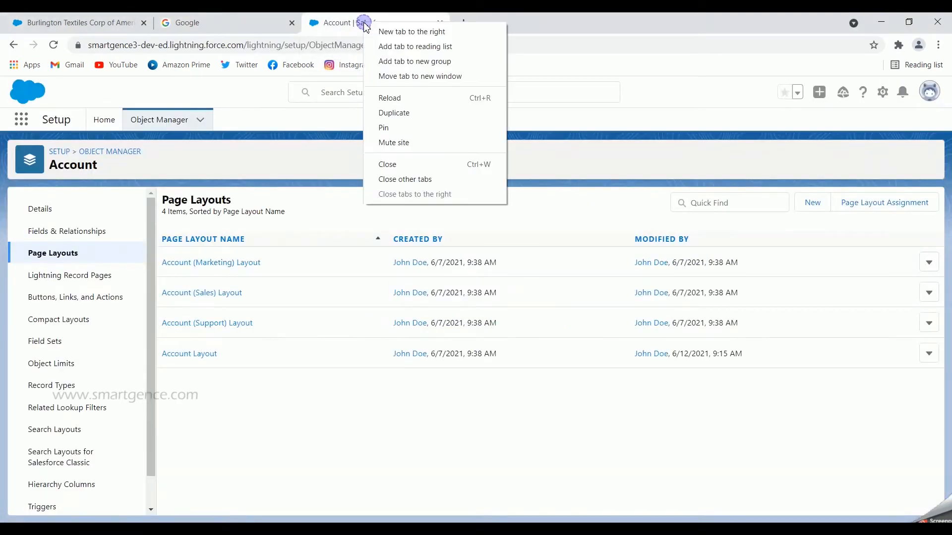
left_click(411, 184)
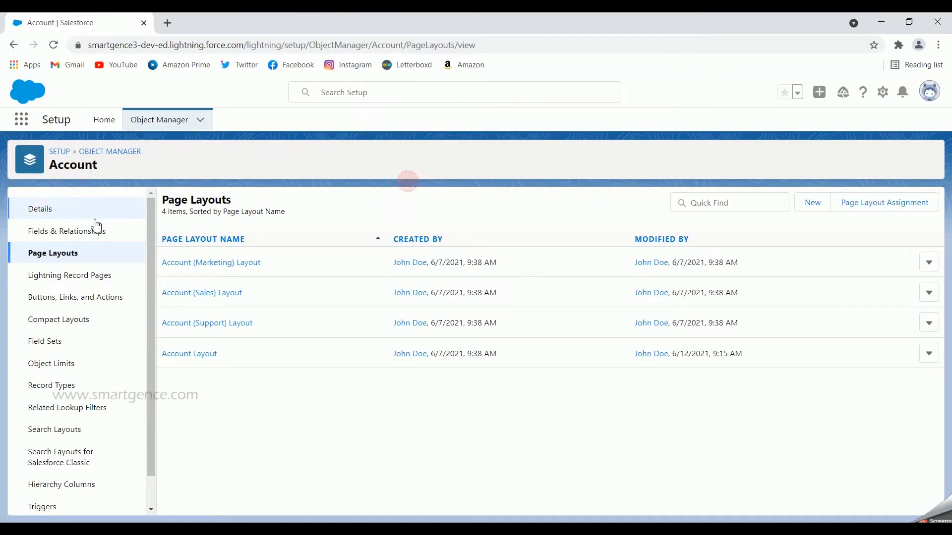
Step: Start a new custom Detail Page Button on Account labelled "Mail button" and let its name fill in as Mail_button
left_click(78, 303)
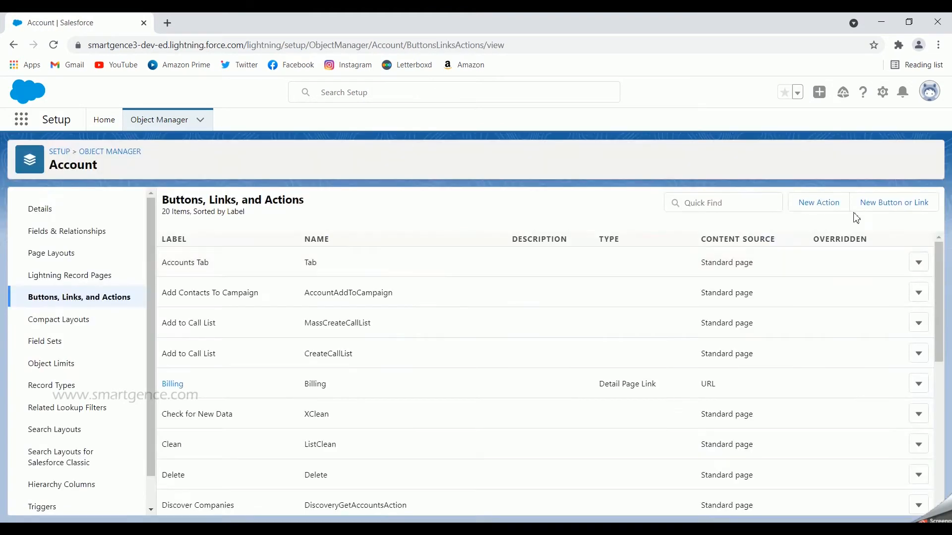
left_click(873, 206)
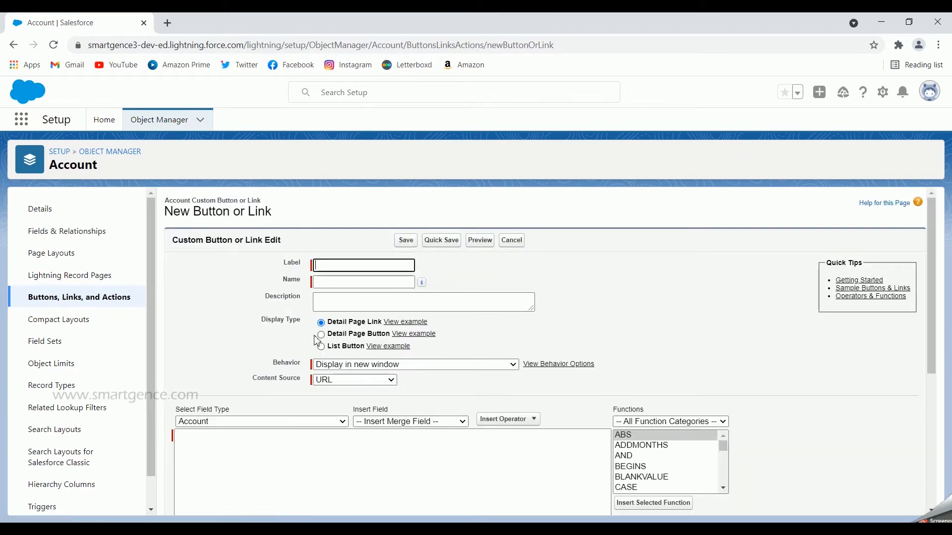
left_click(322, 335)
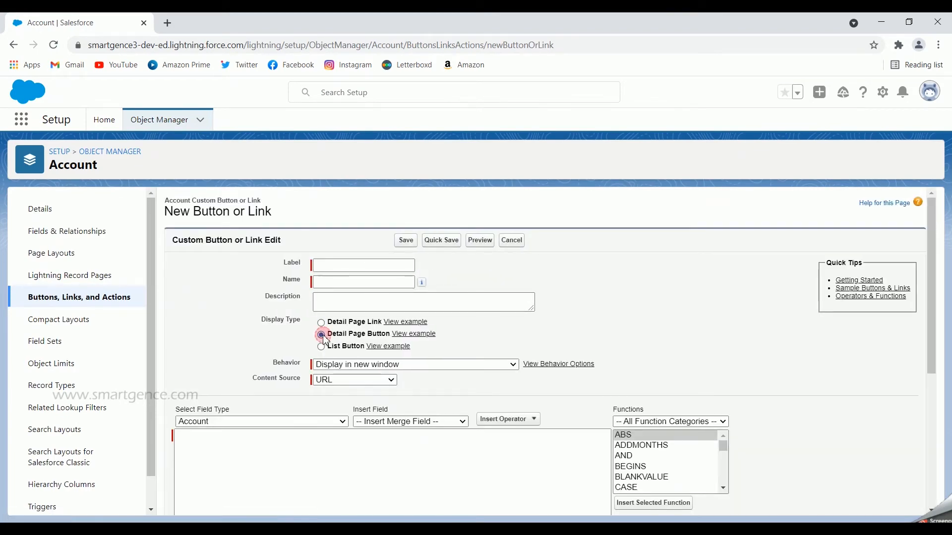
left_click(349, 268)
type("Mail button")
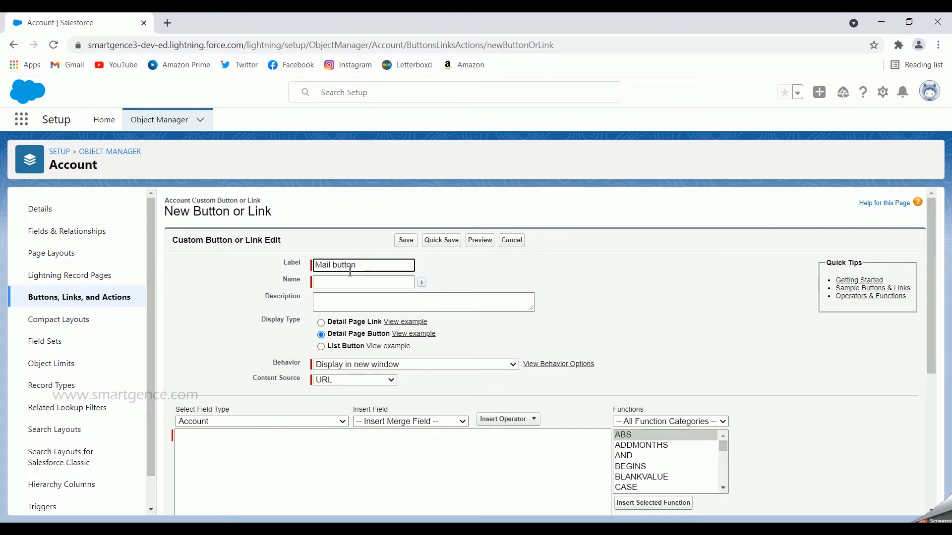
left_click(443, 297)
scroll(347, 347, "down", 1)
left_click(263, 400)
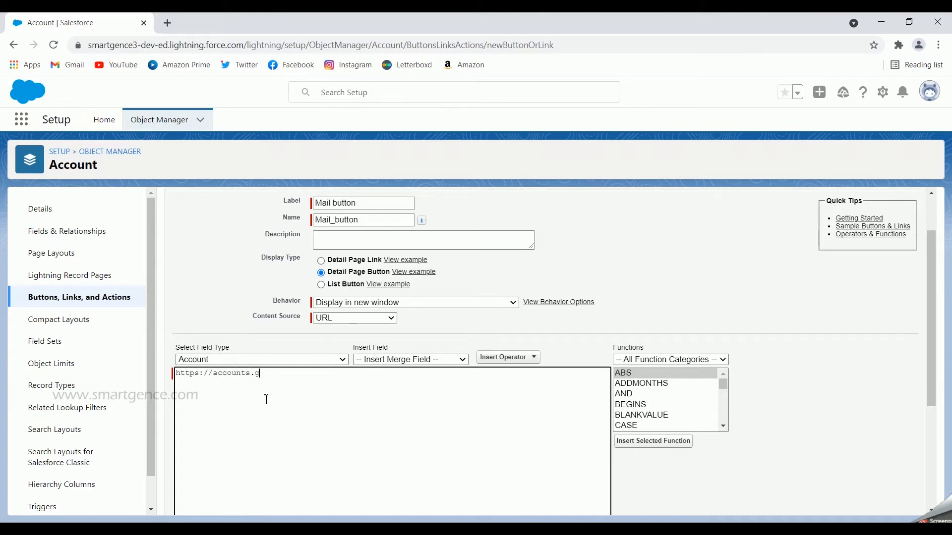
type("om")
scroll(266, 399, "down", 3)
scroll(266, 399, "down", 1)
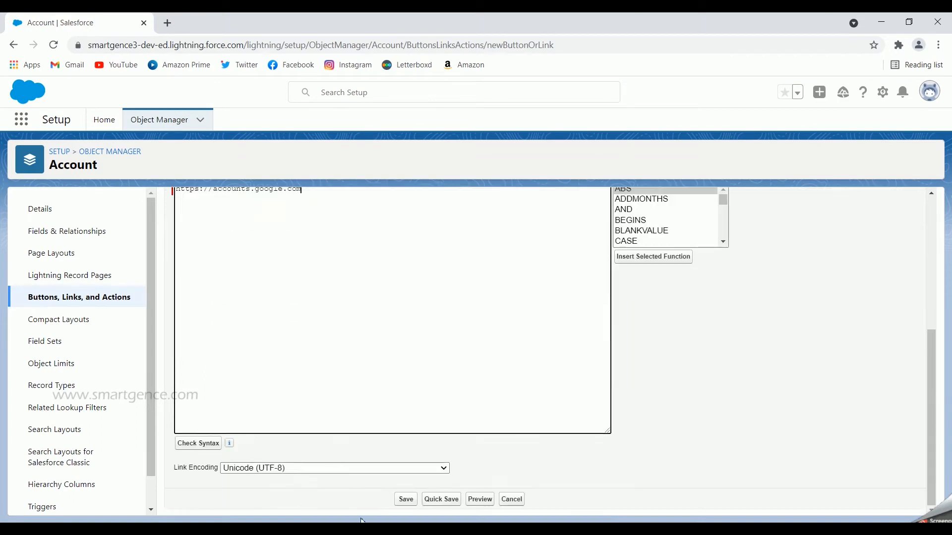
left_click(405, 501)
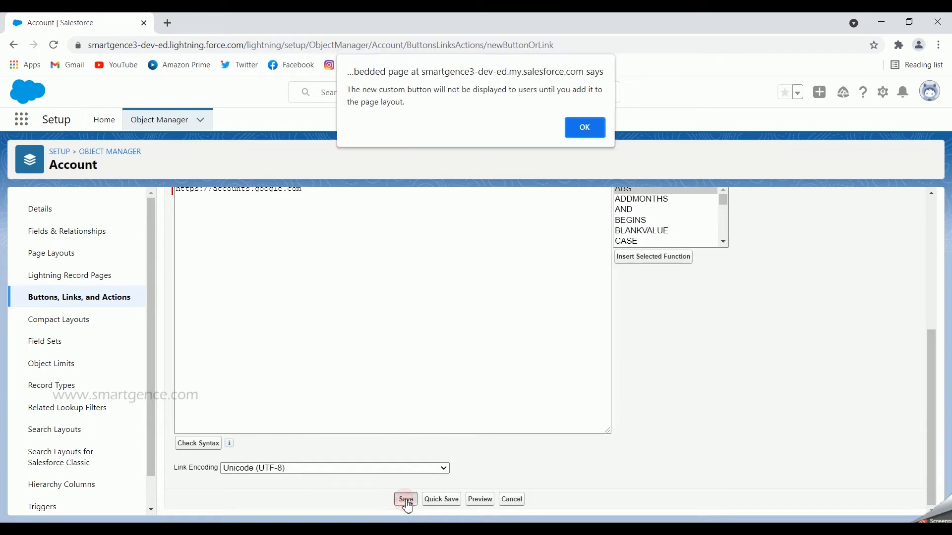
left_click(591, 129)
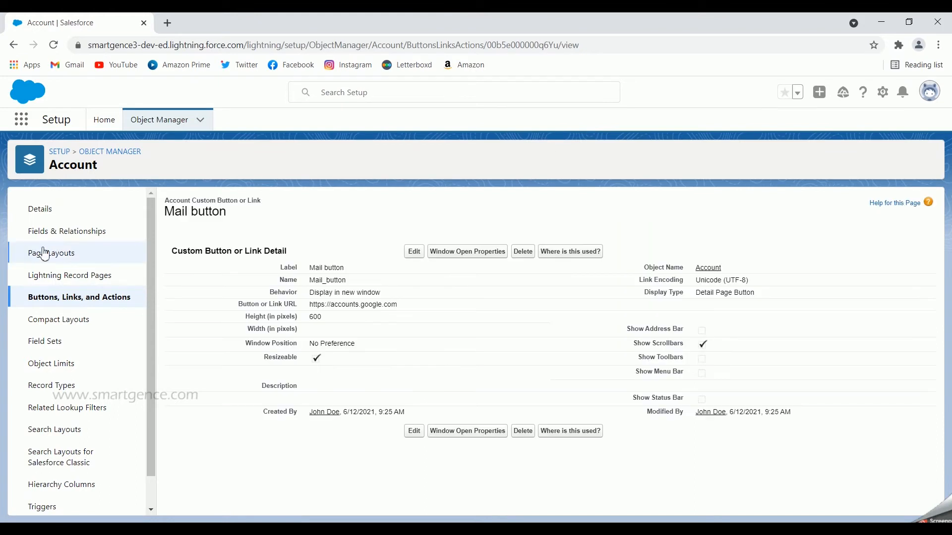
Step: Open the Account Layout page layout and add Mail button to the Custom Buttons of its Account Detail section
left_click(63, 257)
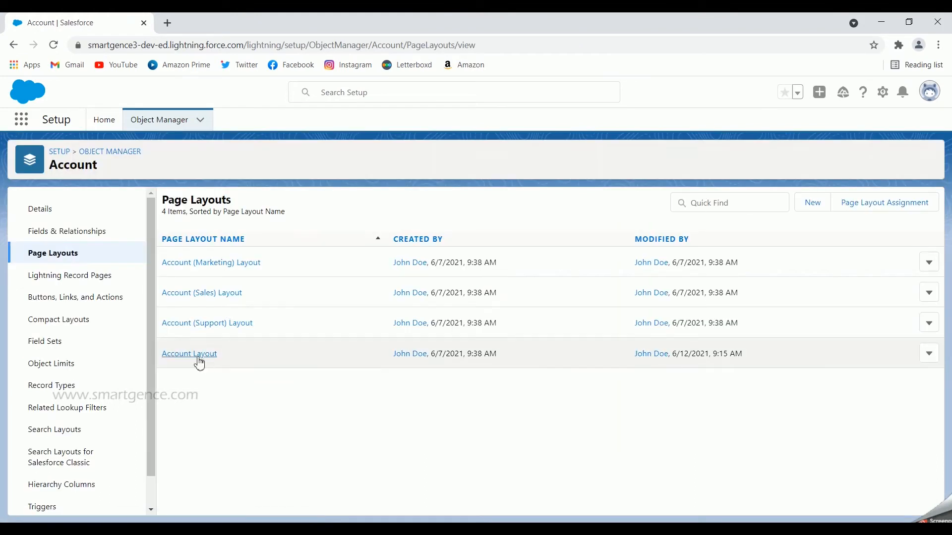
left_click(197, 358)
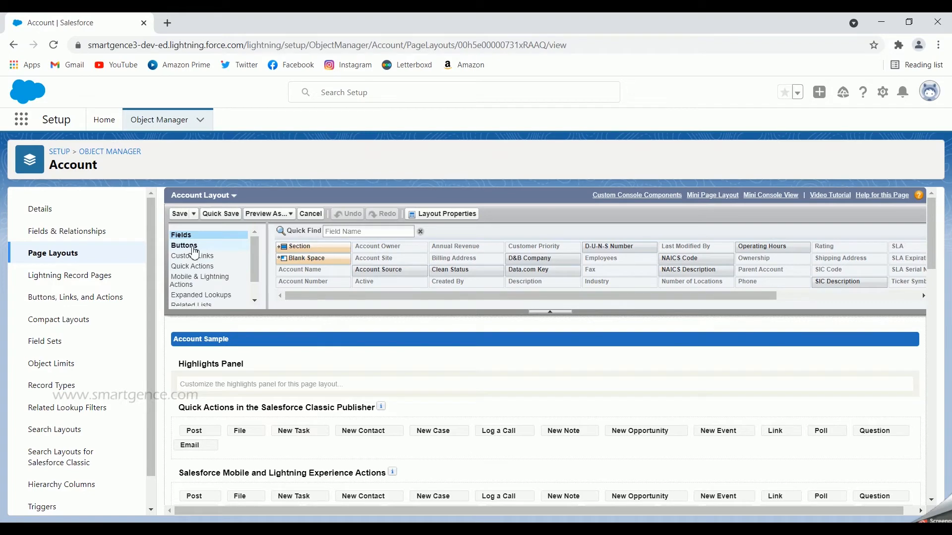
left_click(194, 253)
scroll(490, 397, "down", 1)
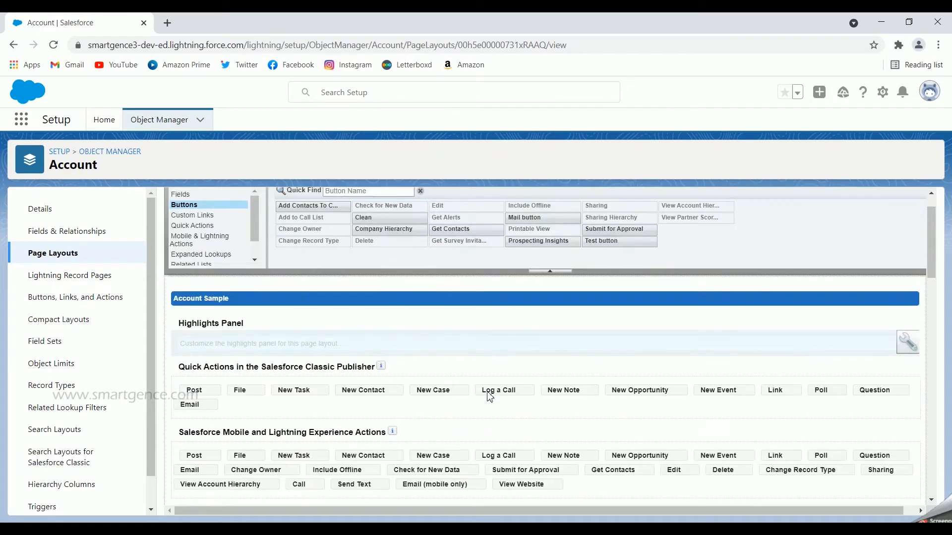
scroll(490, 396, "down", 2)
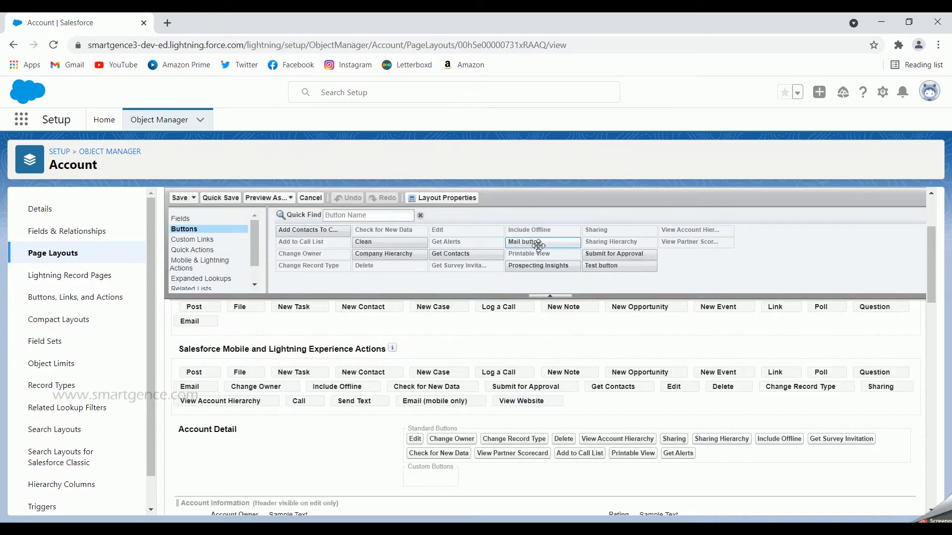
left_click_drag(538, 245, 434, 476)
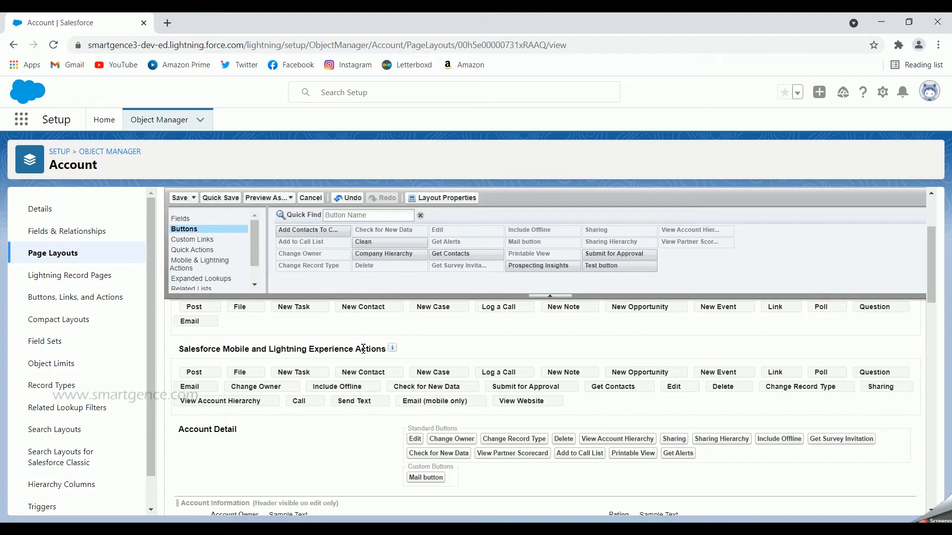
Step: Add the Mail button action to the Salesforce Mobile and Lightning Experience Actions section and save the layout
left_click(206, 272)
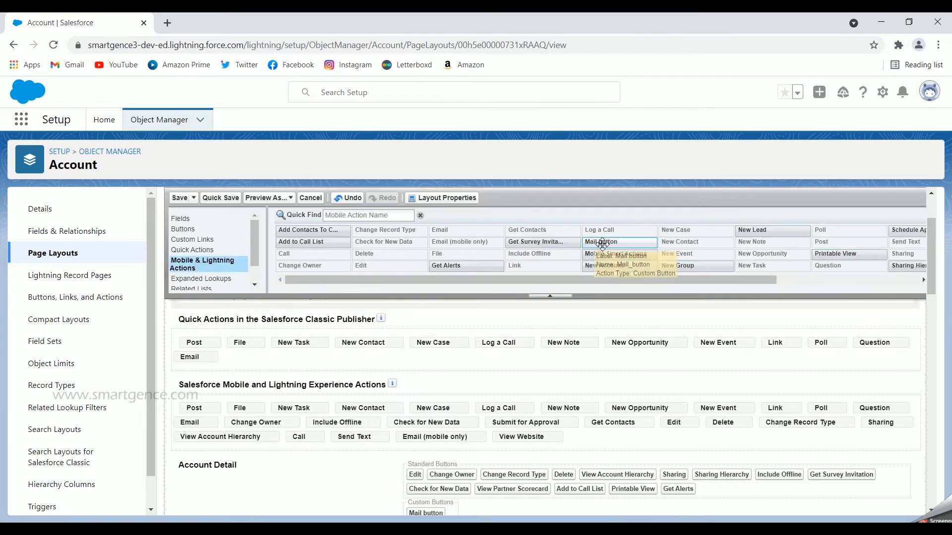
left_click_drag(598, 243, 594, 438)
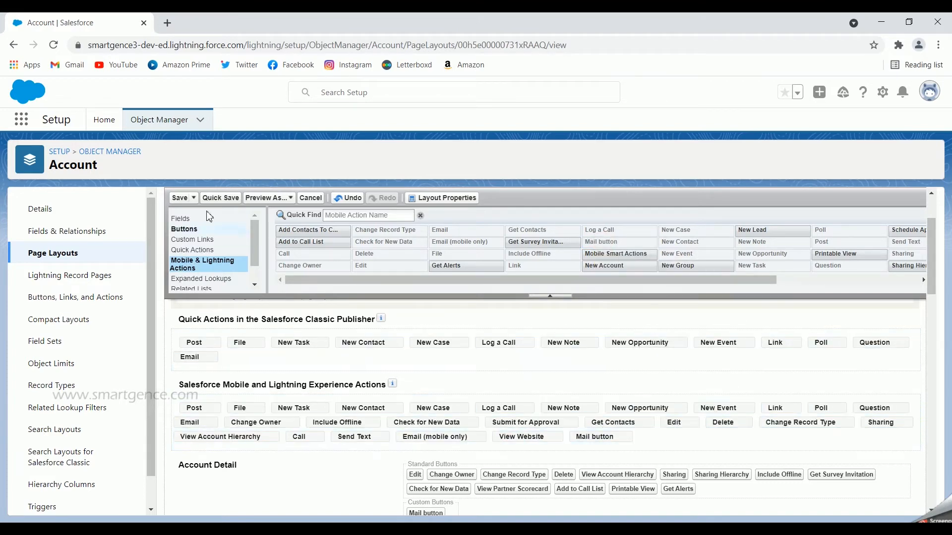
left_click(181, 197)
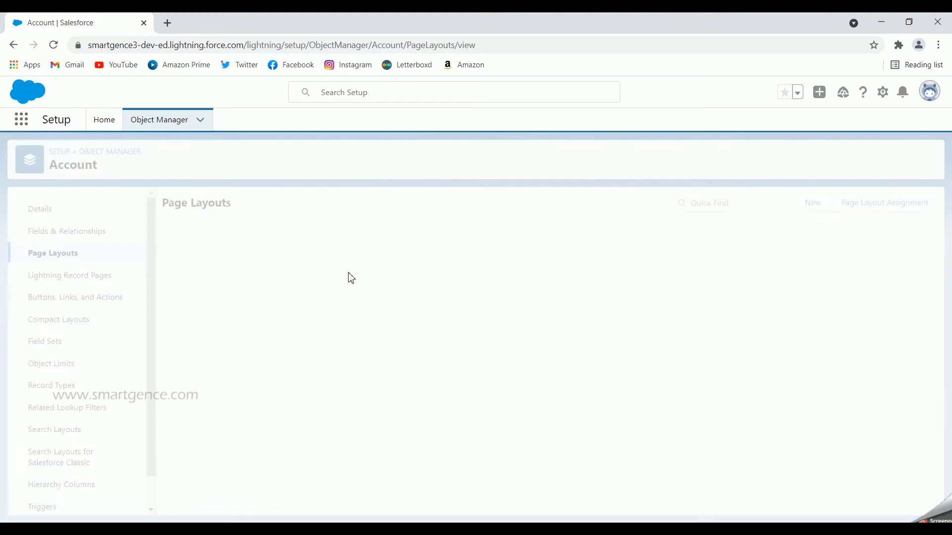
Step: Switch to the Sales app, open the Burlington Textiles Corp of America account and run its Mail button action
left_click(22, 129)
left_click(55, 201)
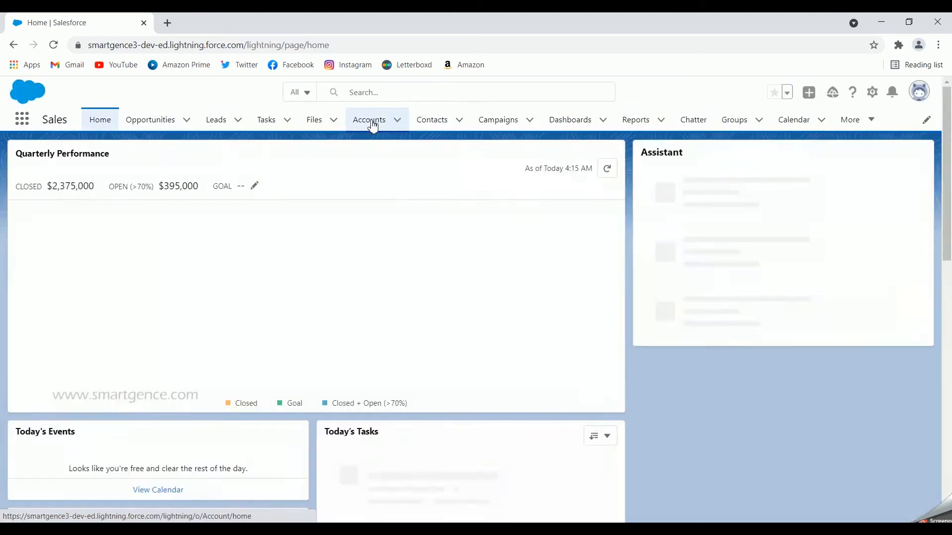
left_click(373, 126)
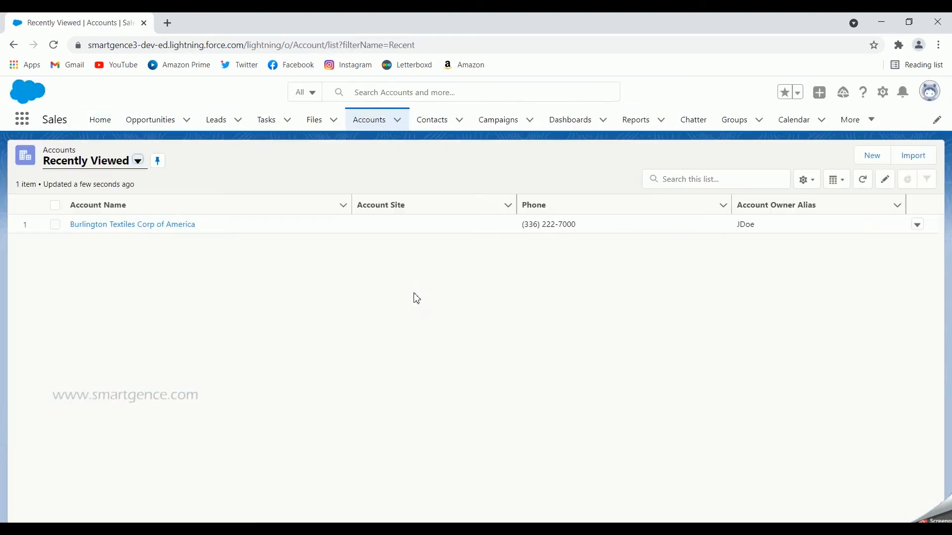
left_click(169, 226)
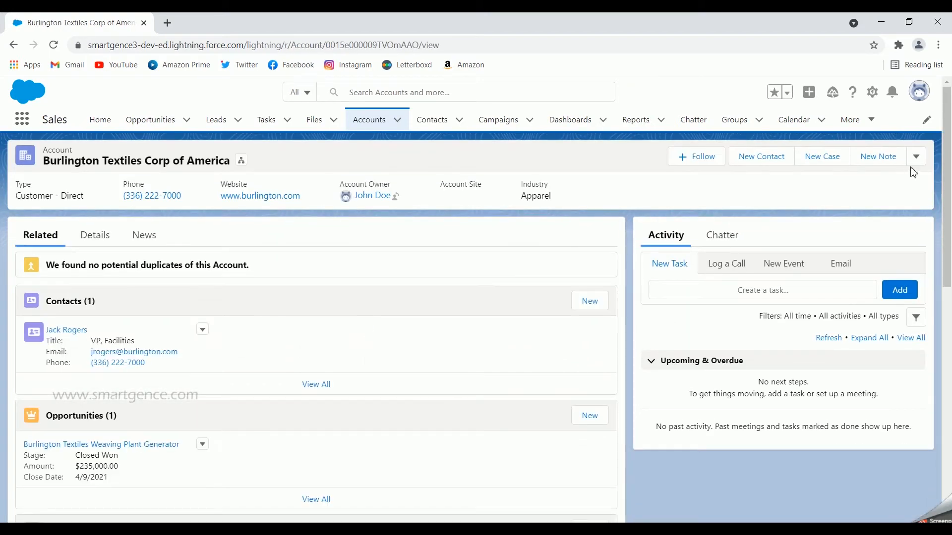
left_click(917, 164)
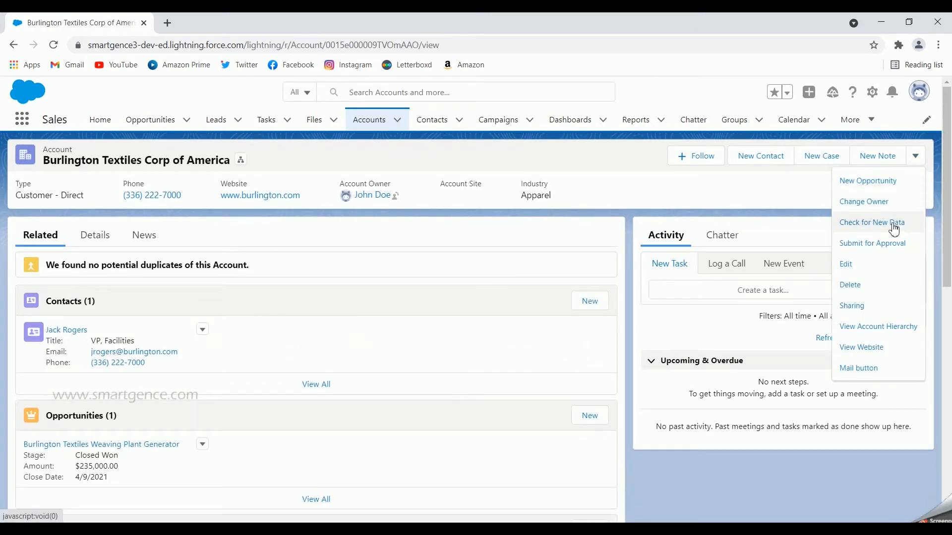
left_click(865, 373)
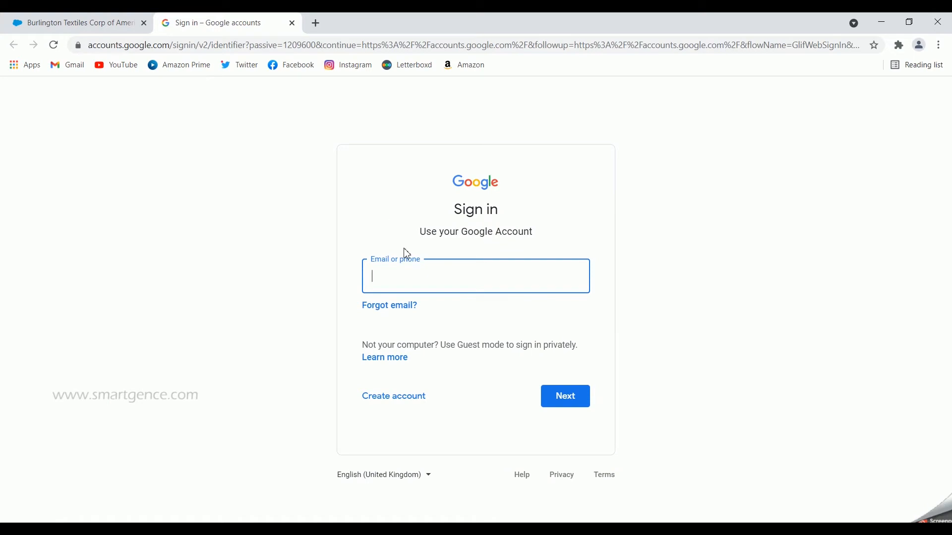
Step: Return to the account record, open Setup and start a new custom button or link on the Account object
left_click(94, 22)
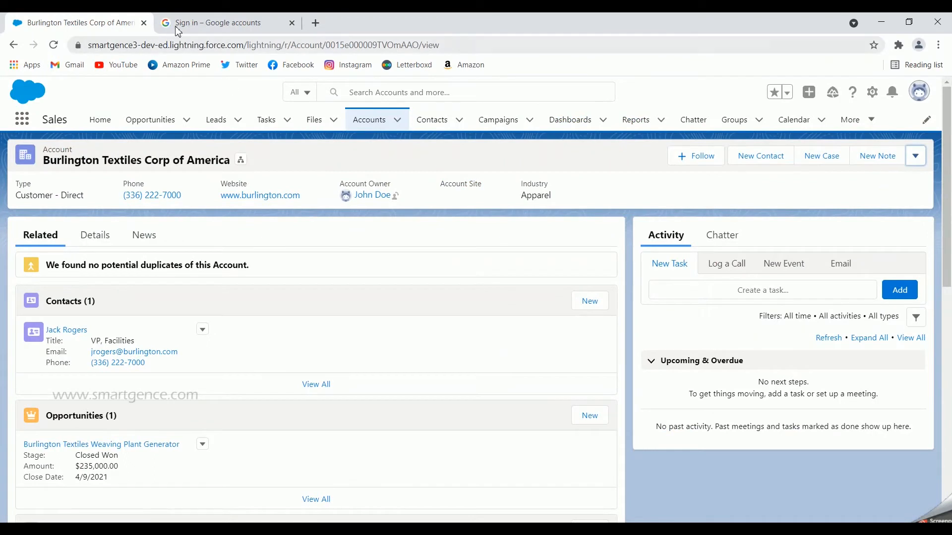
left_click(872, 99)
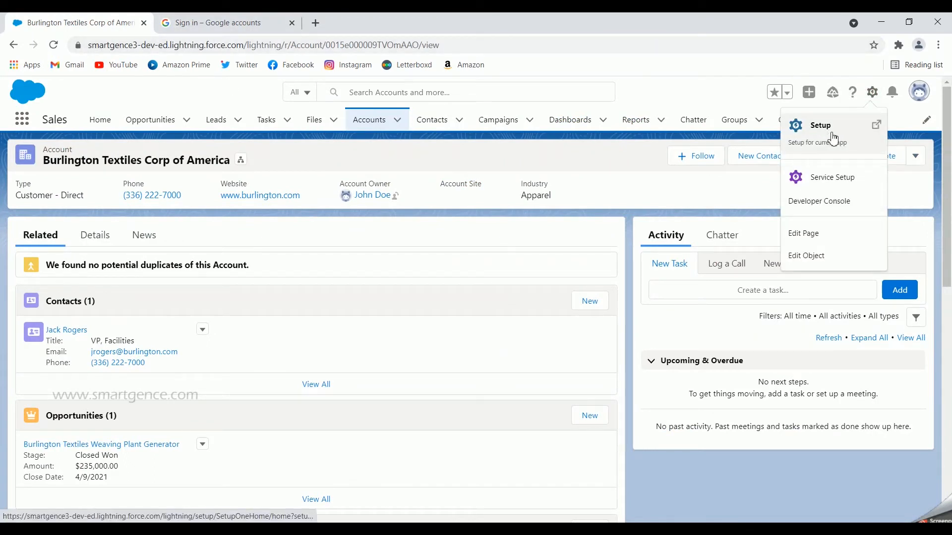
left_click(841, 137)
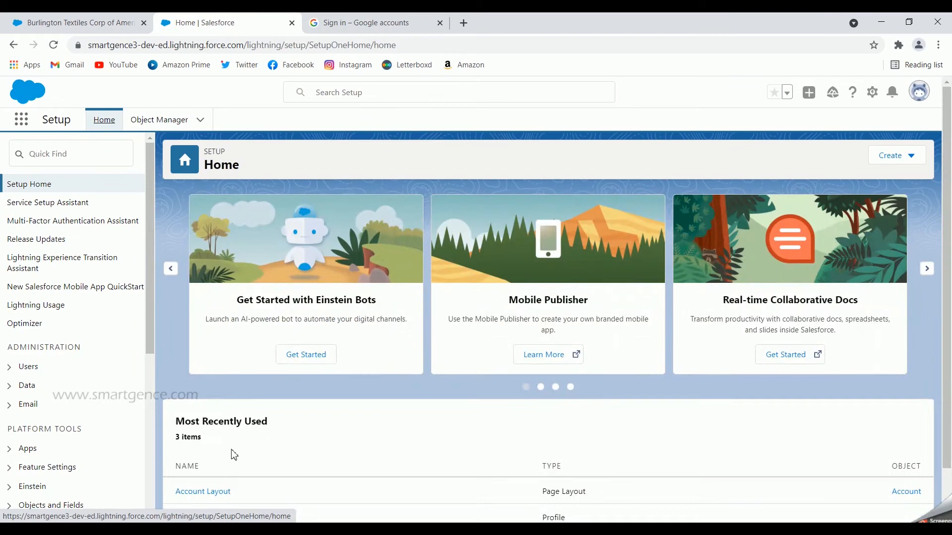
left_click(158, 119)
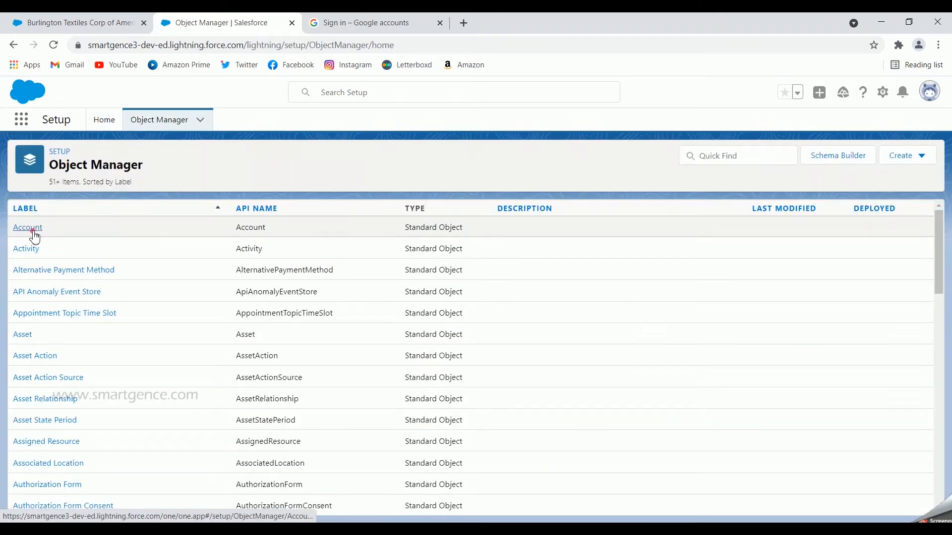
left_click(33, 228)
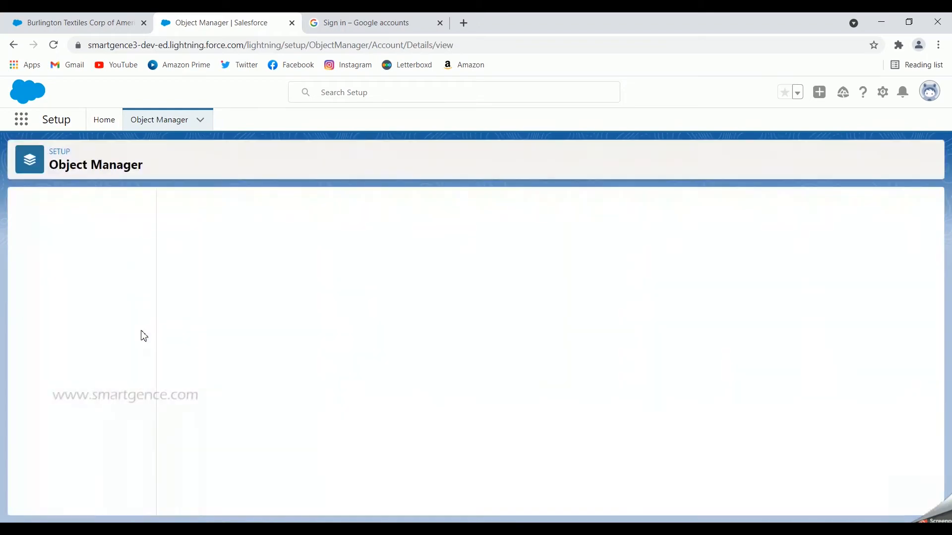
left_click(90, 298)
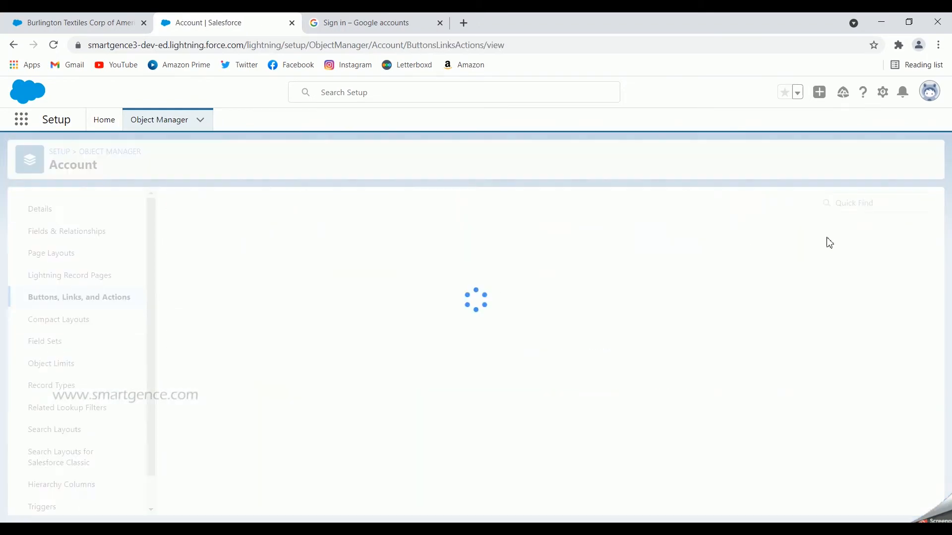
left_click(896, 208)
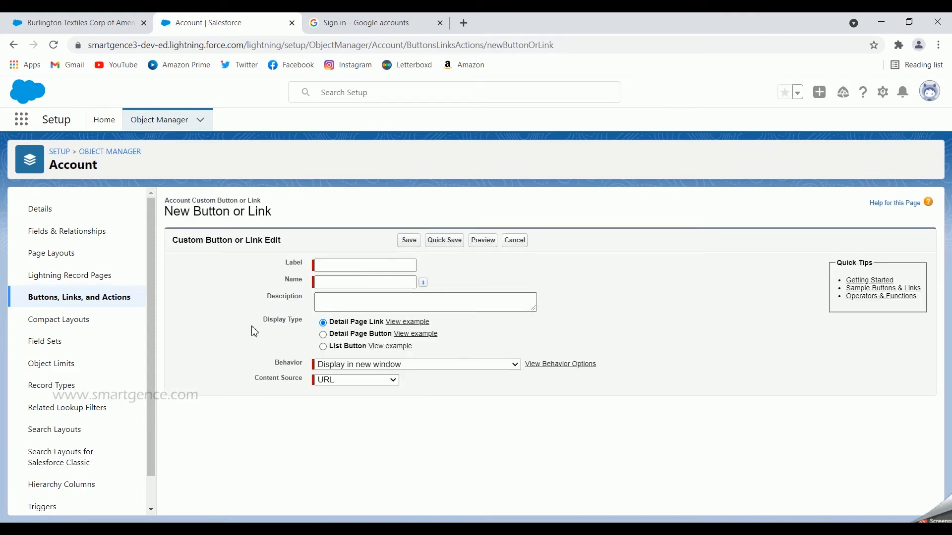
Step: Make it a List Button labelled Salesforce Help, let its name fill in as Salesforce_Help, and turn off the multi-record selection checkboxes
left_click(345, 270)
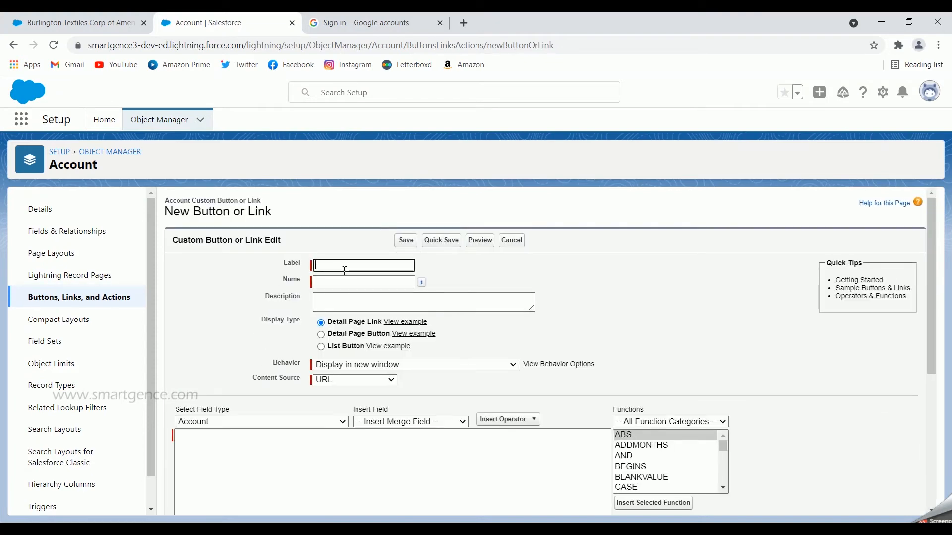
left_click(344, 270)
left_click(259, 272)
left_click(322, 347)
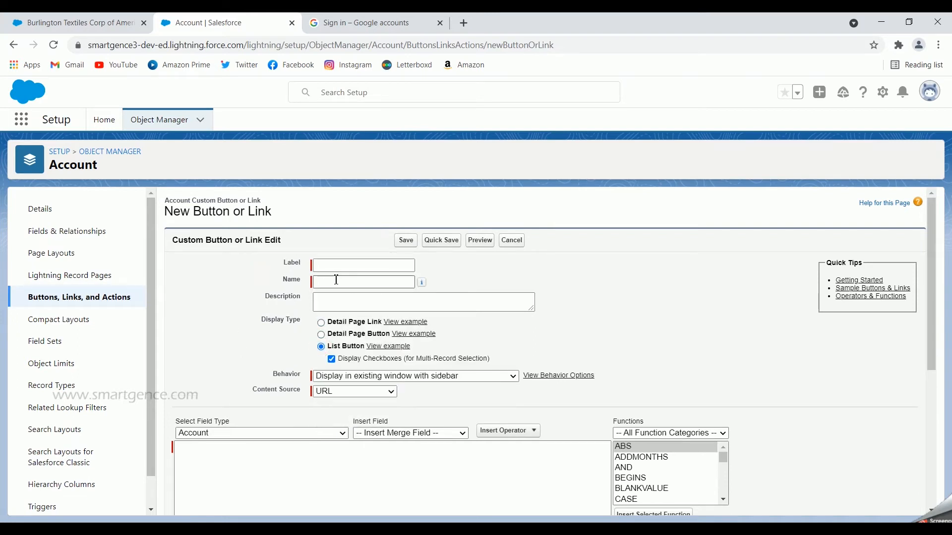
left_click(344, 265)
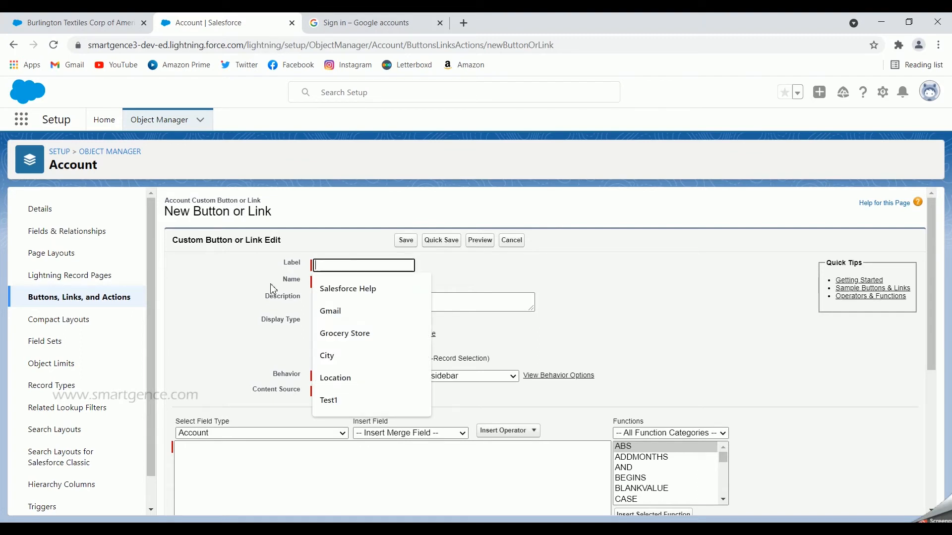
type("Salesfo")
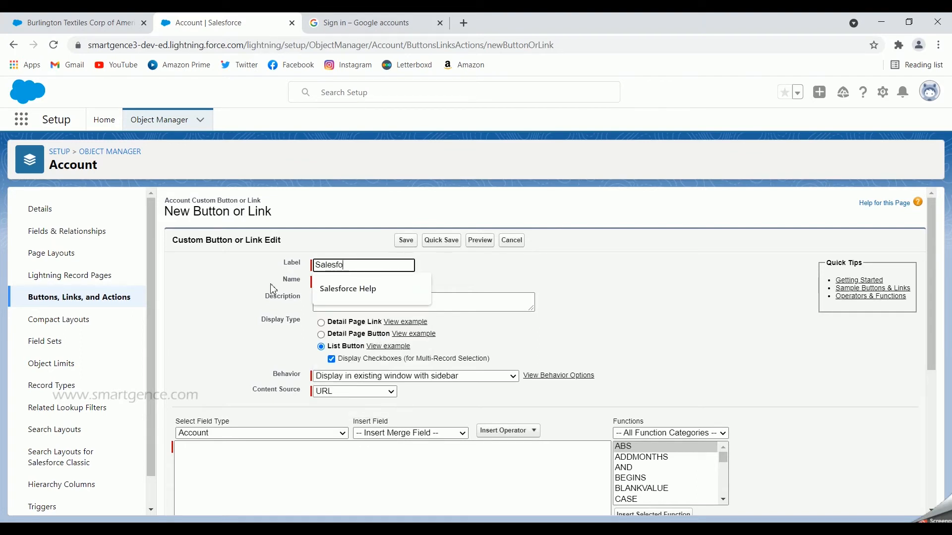
type("rce Help")
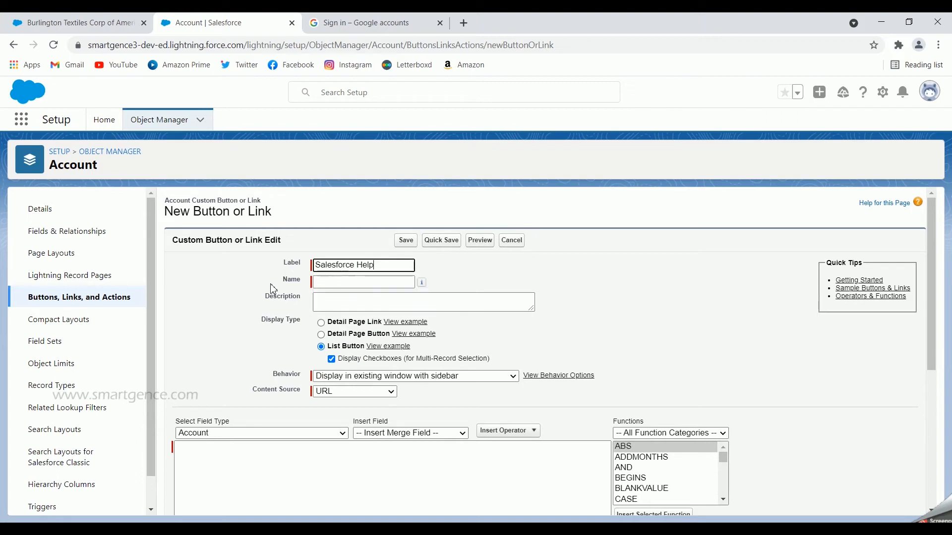
left_click(260, 290)
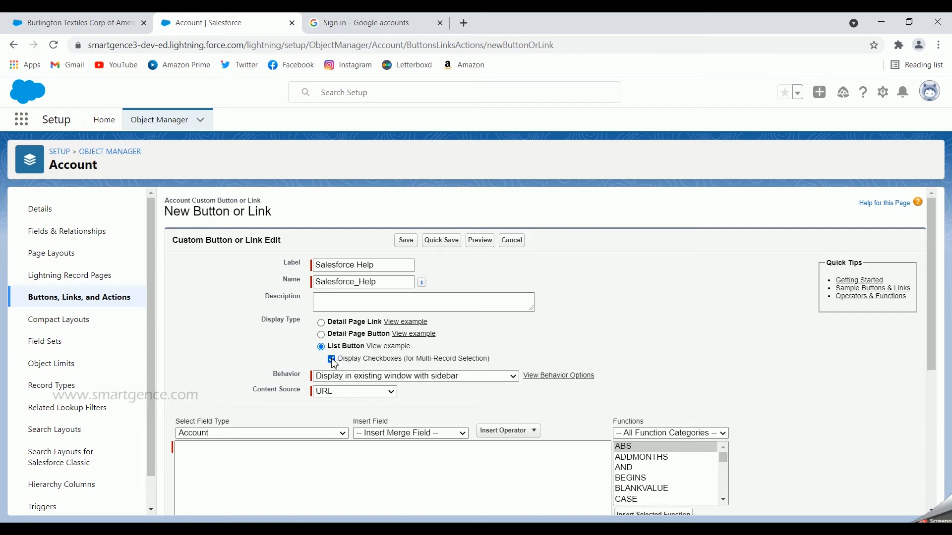
left_click(332, 360)
left_click(325, 454)
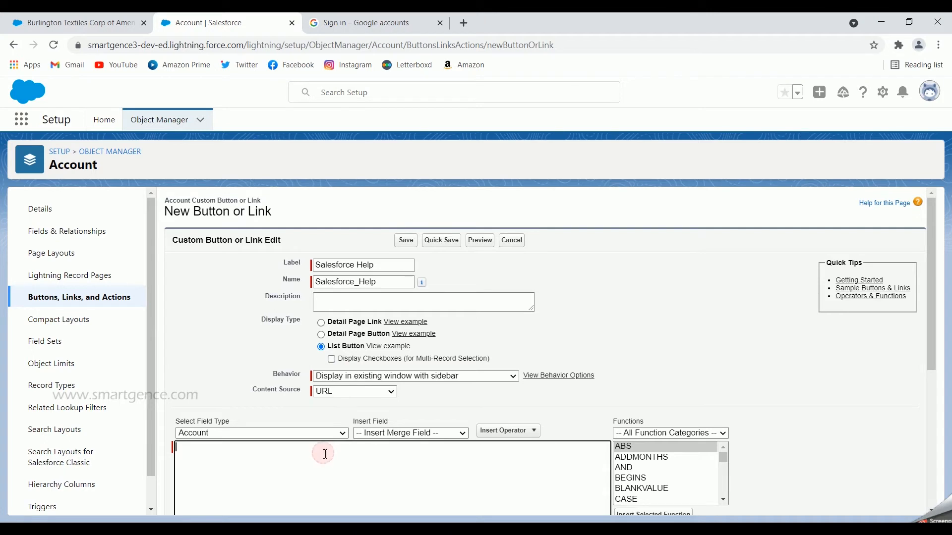
type("https://help.salesforce.")
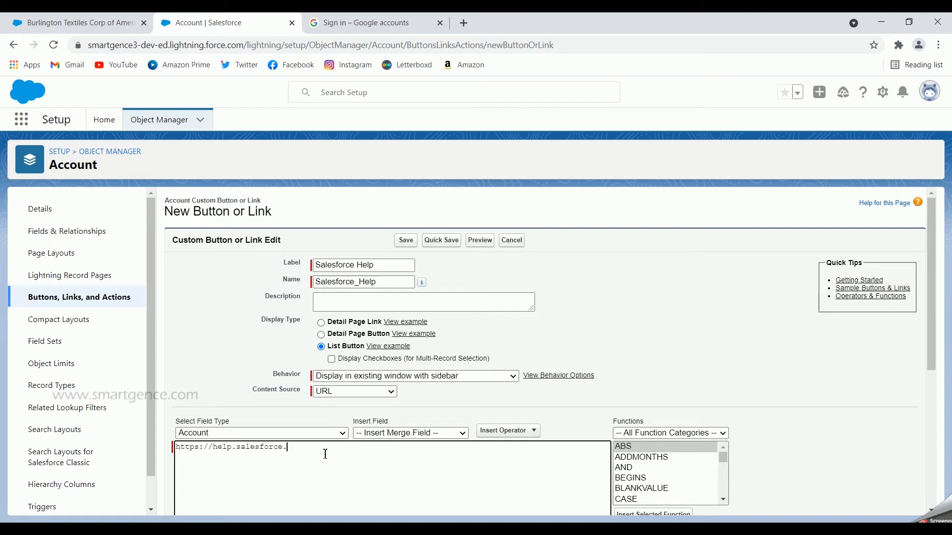
type("com")
scroll(564, 371, "down", 5)
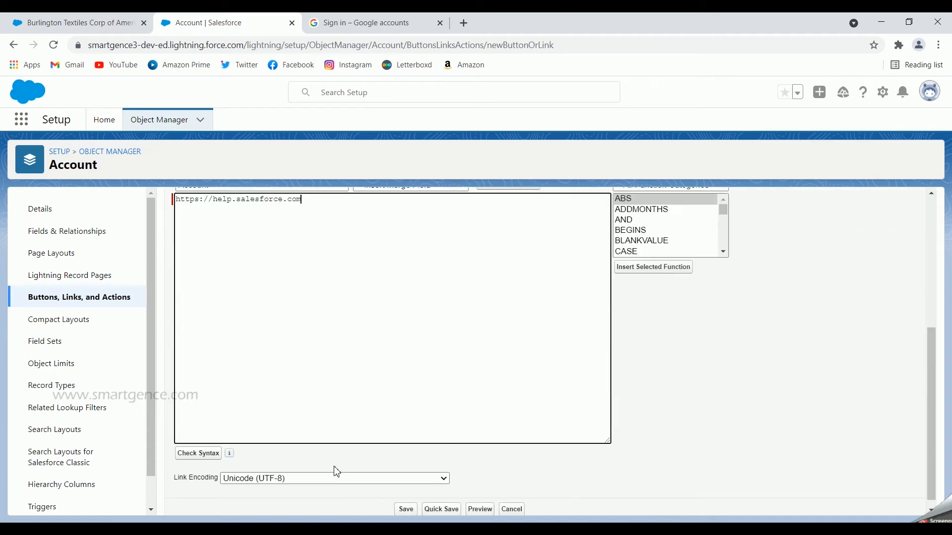
left_click(405, 510)
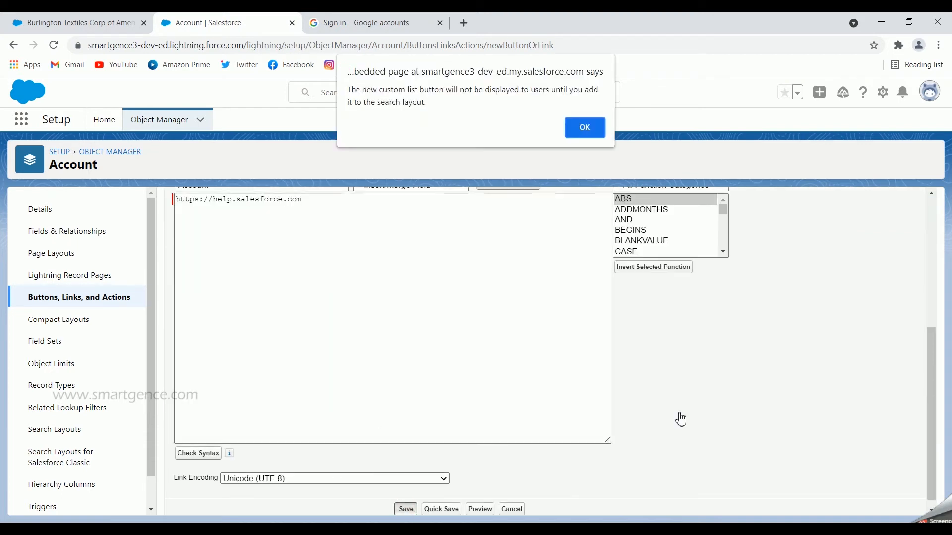
left_click(597, 136)
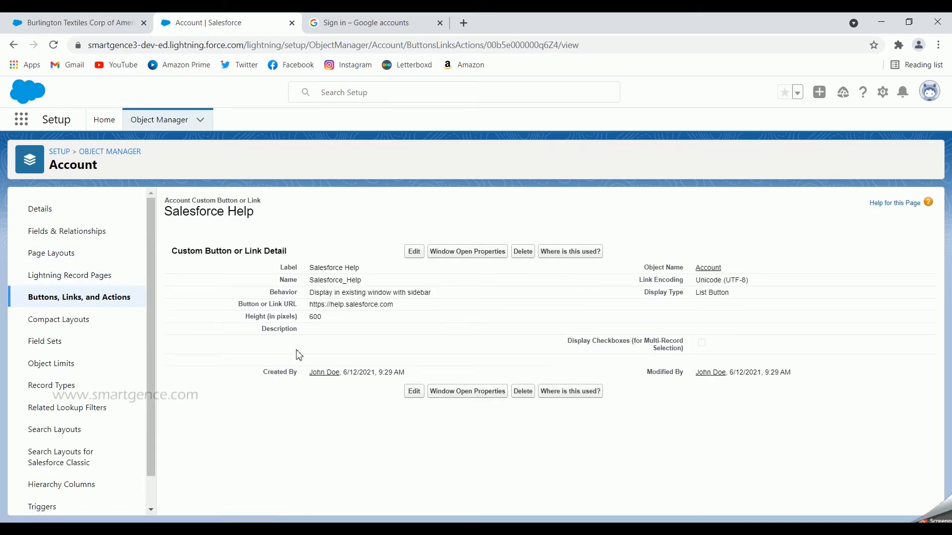
Step: Add the Salesforce Help custom button to Account's List View layout in Search Layouts for Salesforce Classic and save it
left_click(98, 462)
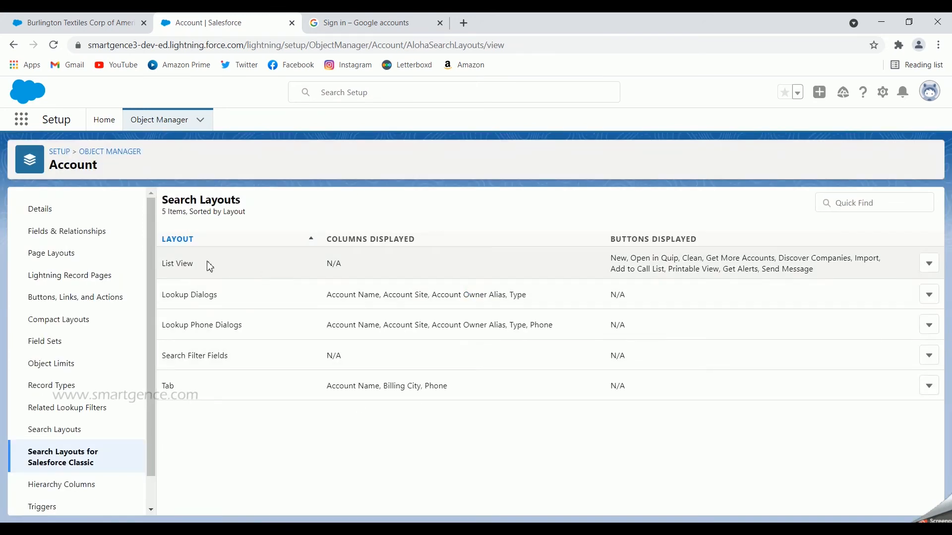
left_click_drag(202, 268, 162, 263)
left_click(931, 268)
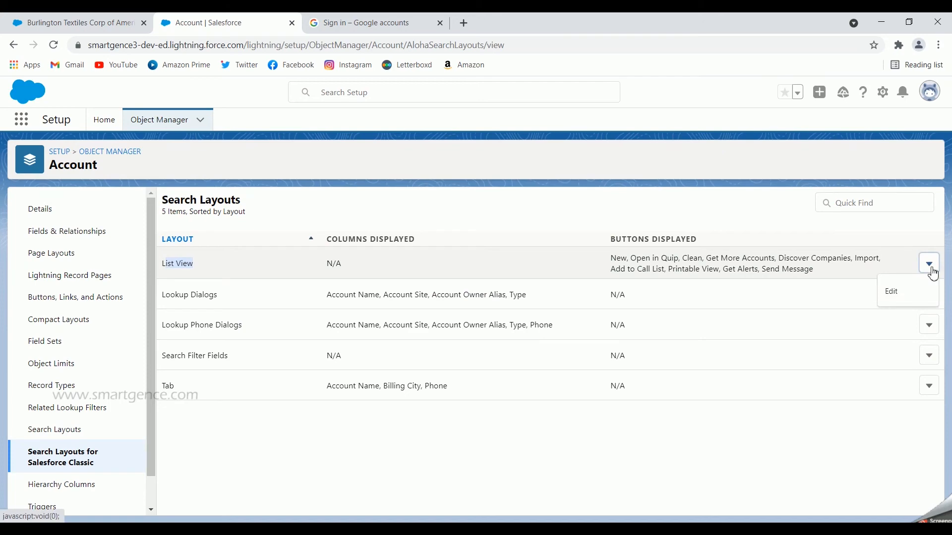
left_click(901, 292)
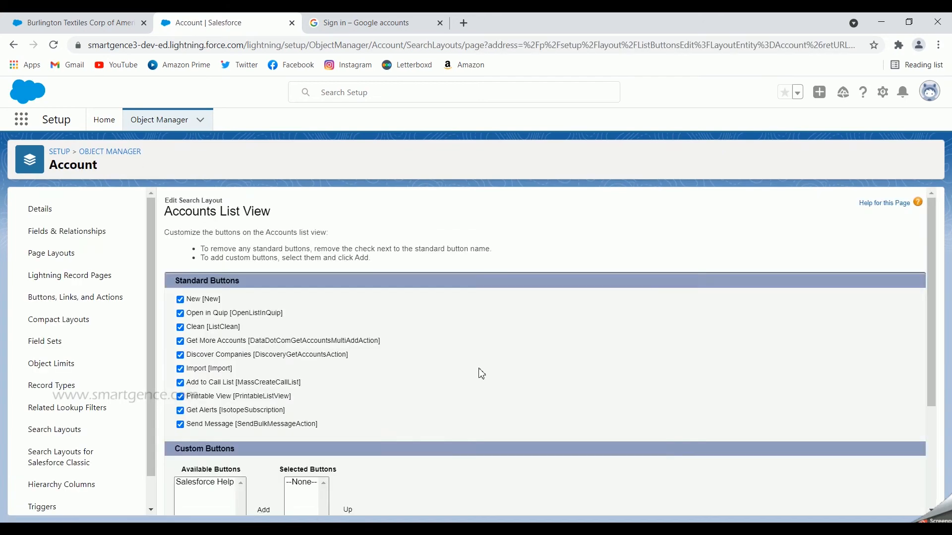
scroll(478, 374, "down", 3)
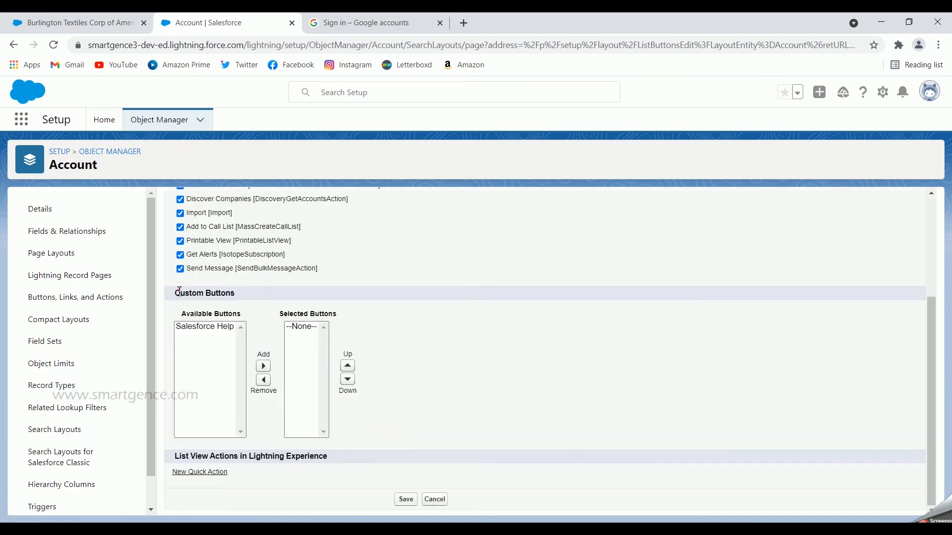
left_click_drag(177, 292, 279, 311)
left_click(203, 359)
left_click(213, 329)
left_click(511, 364)
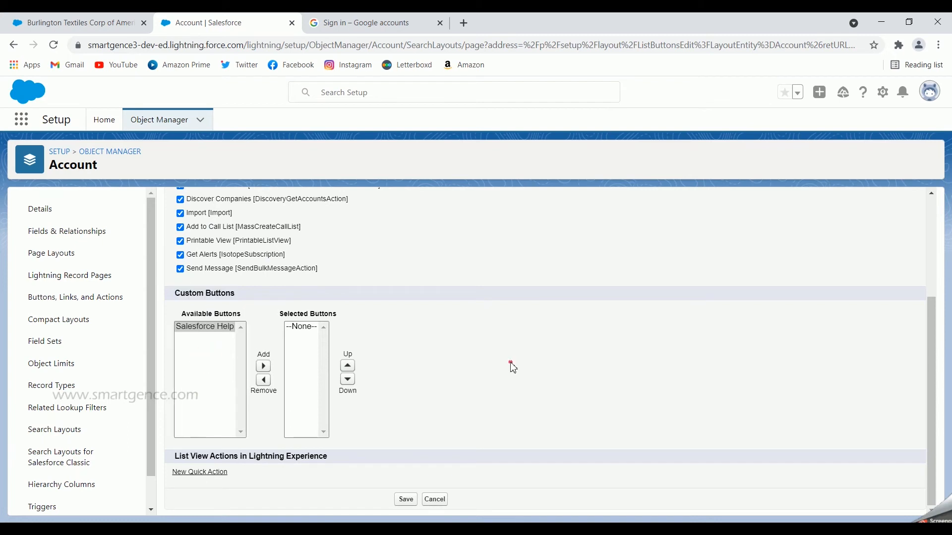
left_click(219, 328)
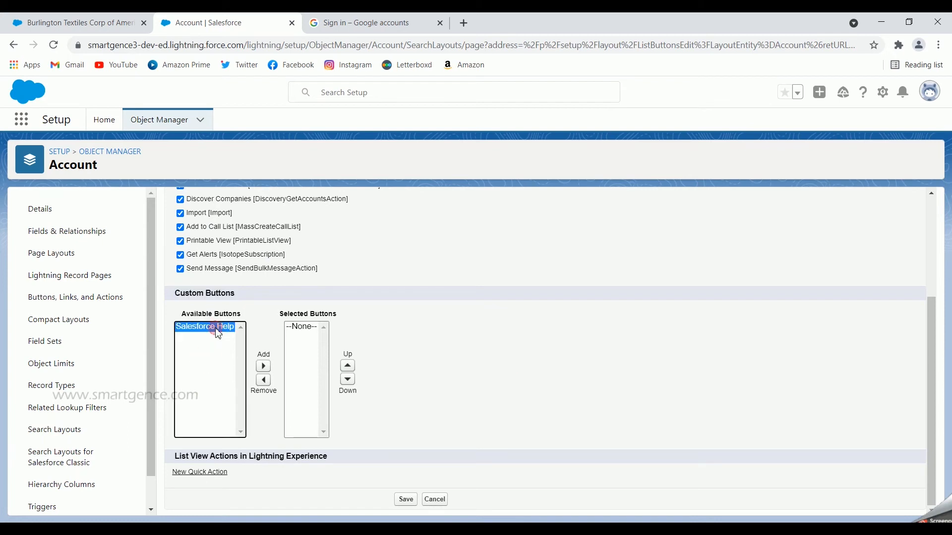
left_click(263, 365)
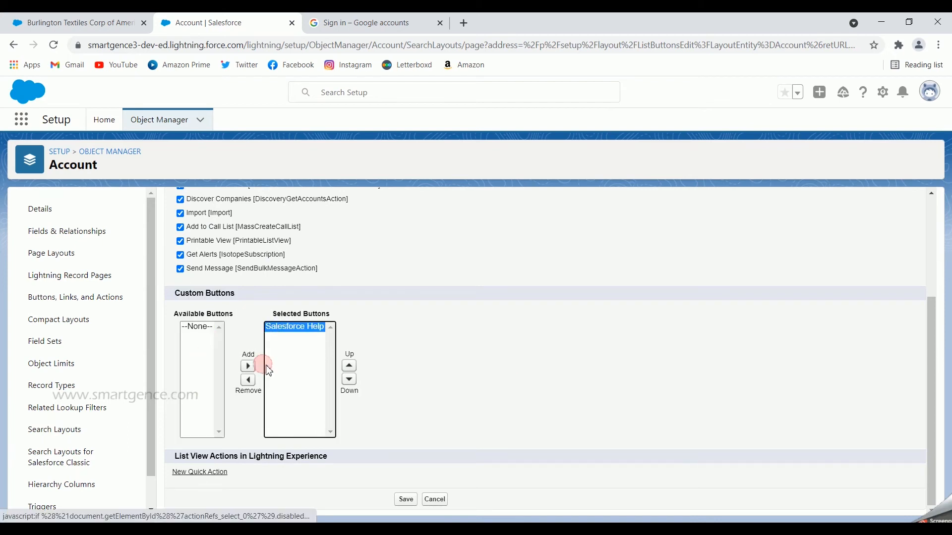
left_click(406, 501)
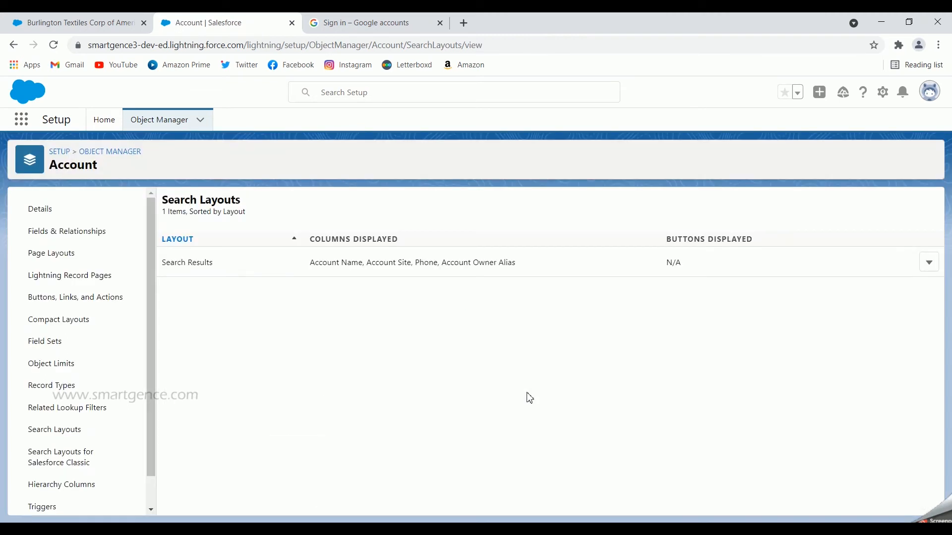
Step: Open the Accounts list in the Sales app, reload the page and test the Salesforce Help button
left_click(94, 23)
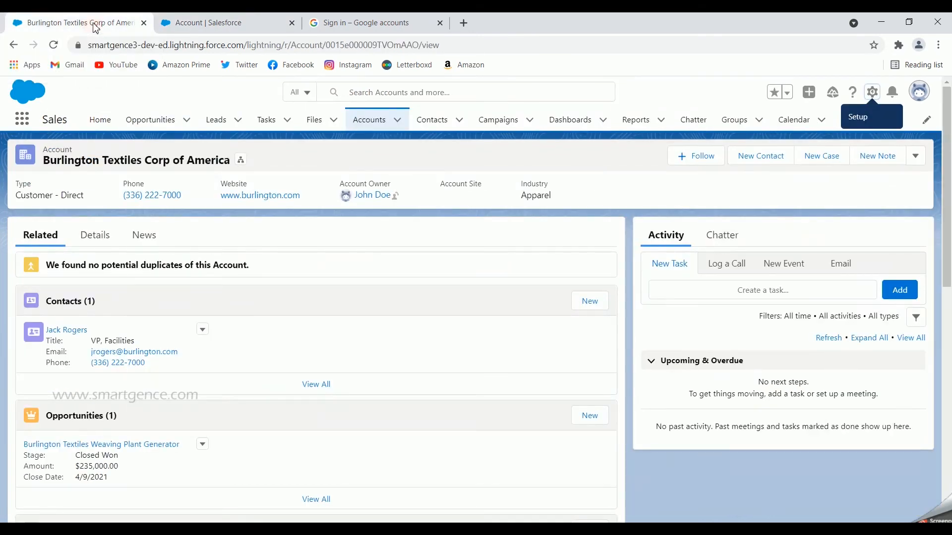
left_click(366, 127)
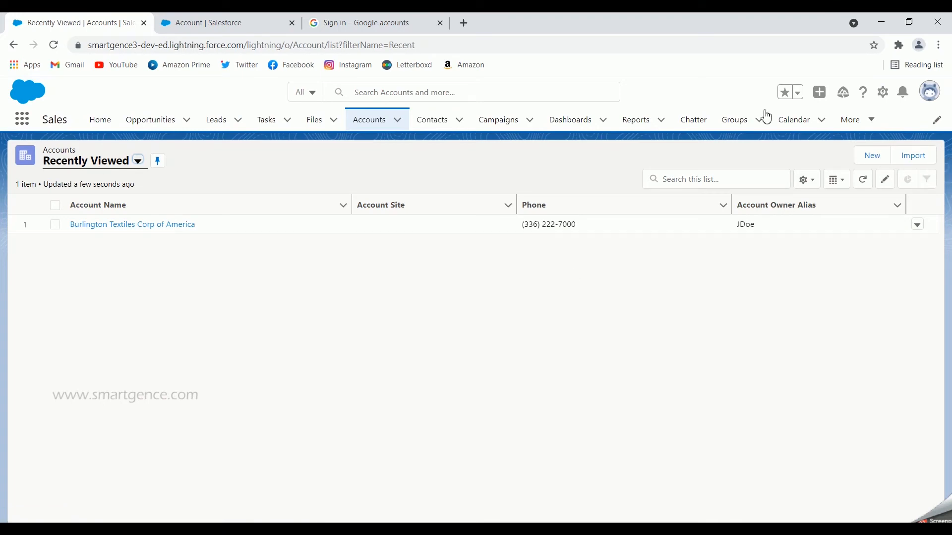
left_click(55, 44)
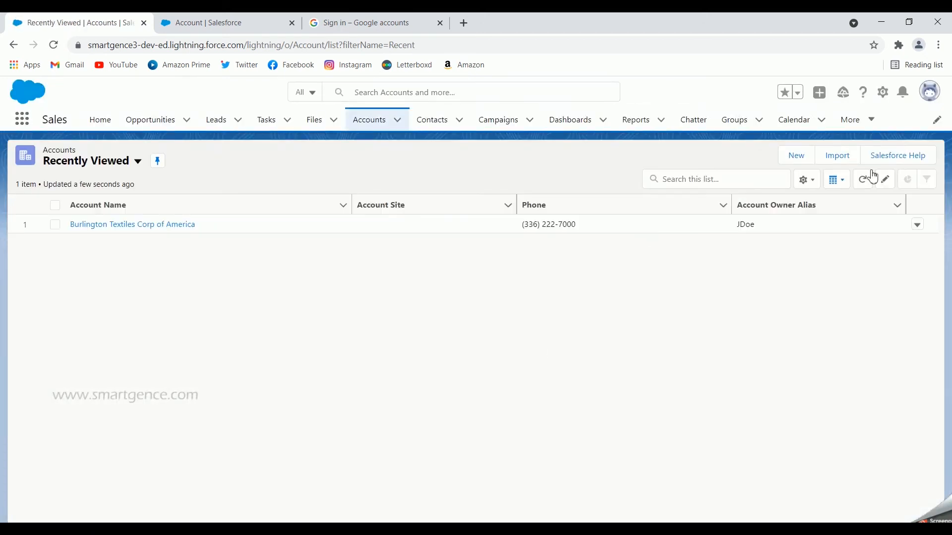
left_click(907, 159)
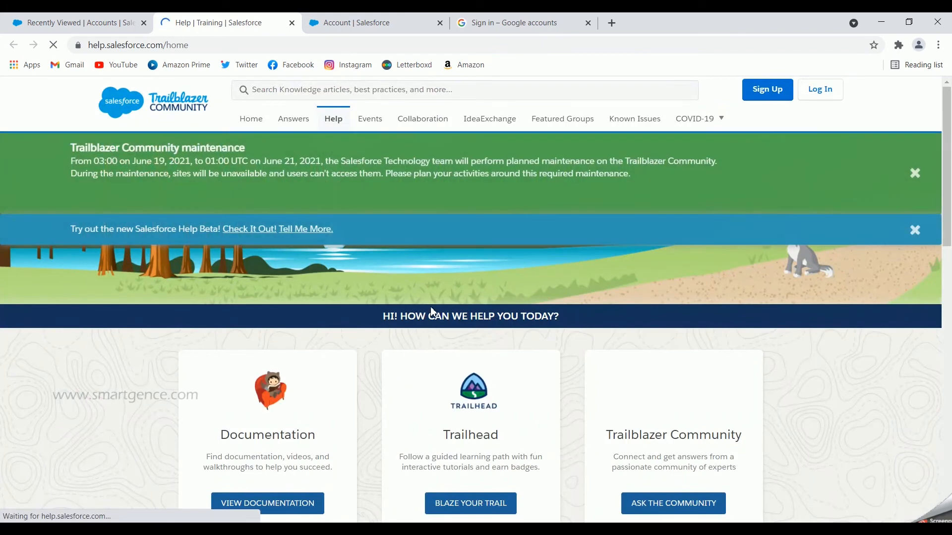
Step: Start a new action for the Account object with action type Update a Record, leaving the standard label type at None
left_click(390, 24)
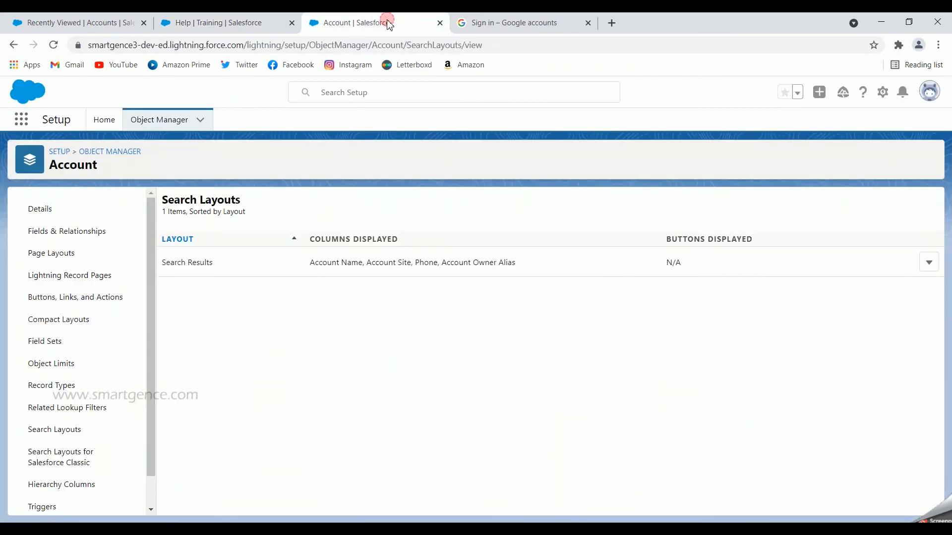
left_click(90, 303)
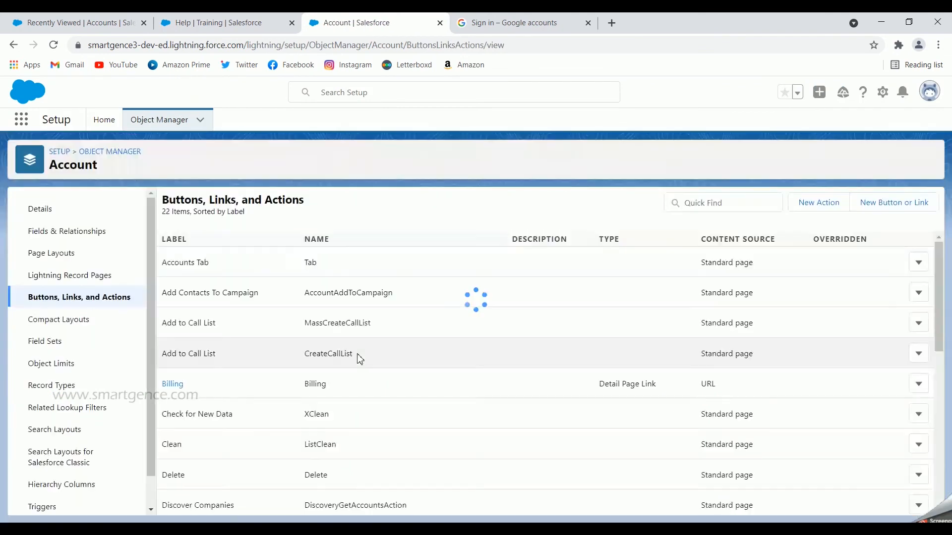
left_click(828, 211)
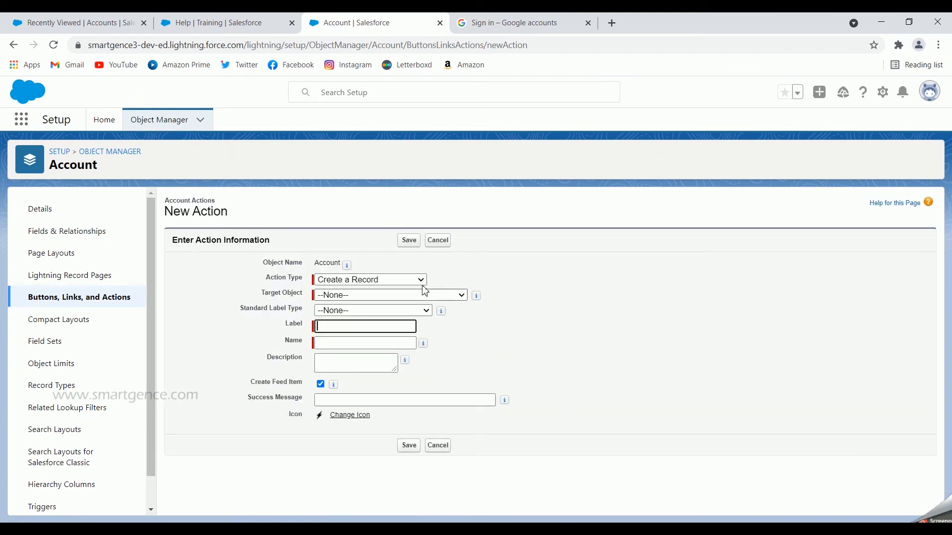
left_click(400, 279)
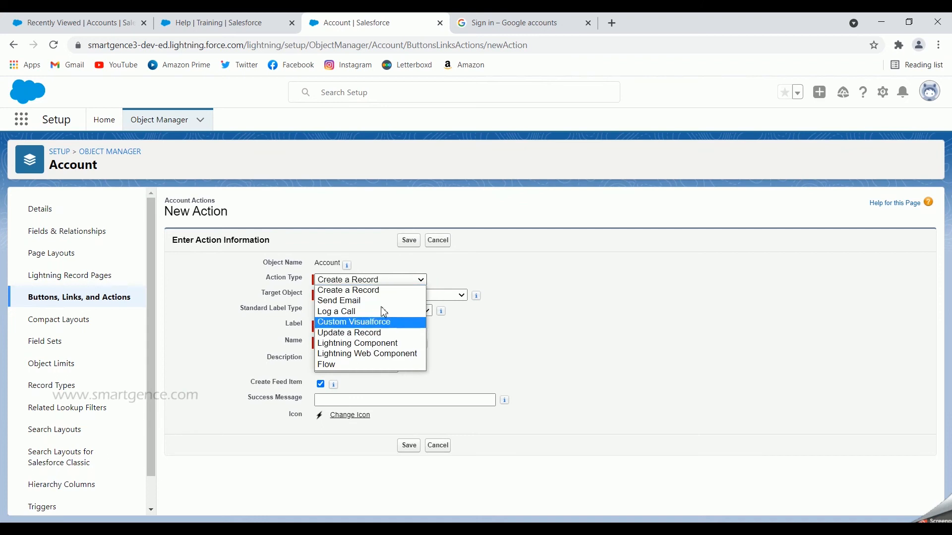
left_click(375, 334)
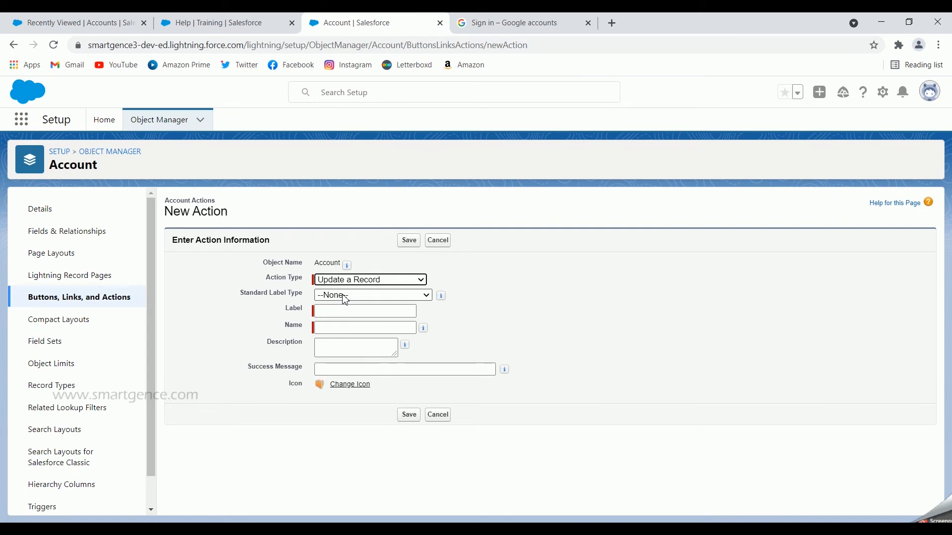
left_click(346, 296)
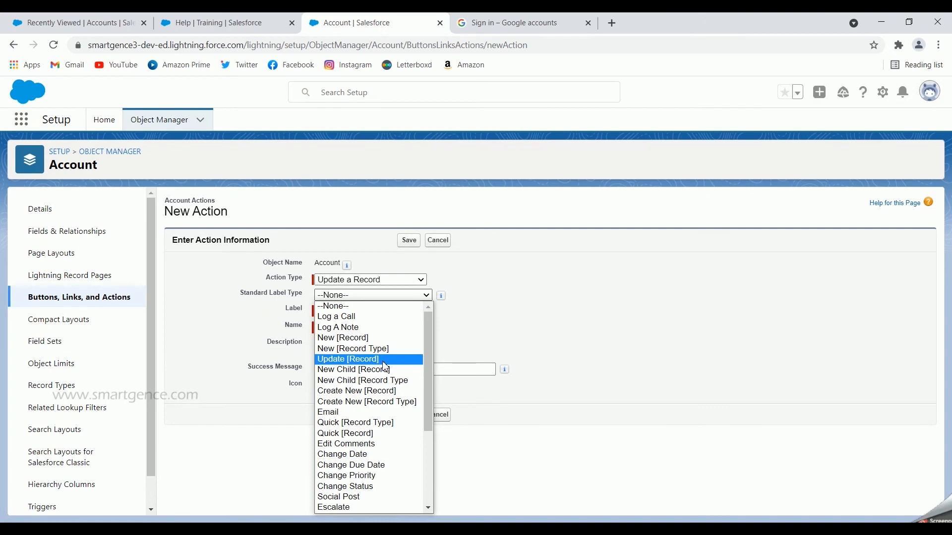
left_click(558, 291)
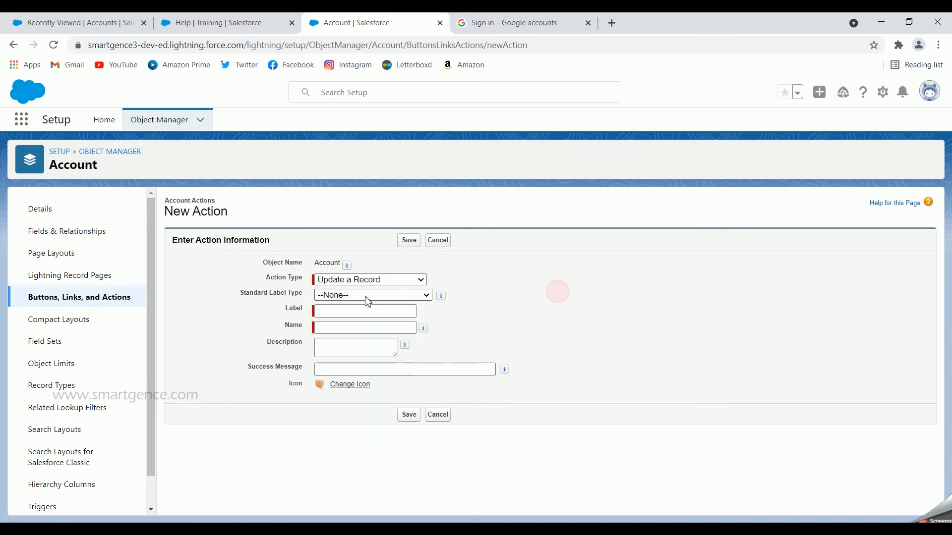
Step: Label the action Update Account Record, let its name fill in as Update_Account_Record, and save both the action and its default field layout
left_click(342, 312)
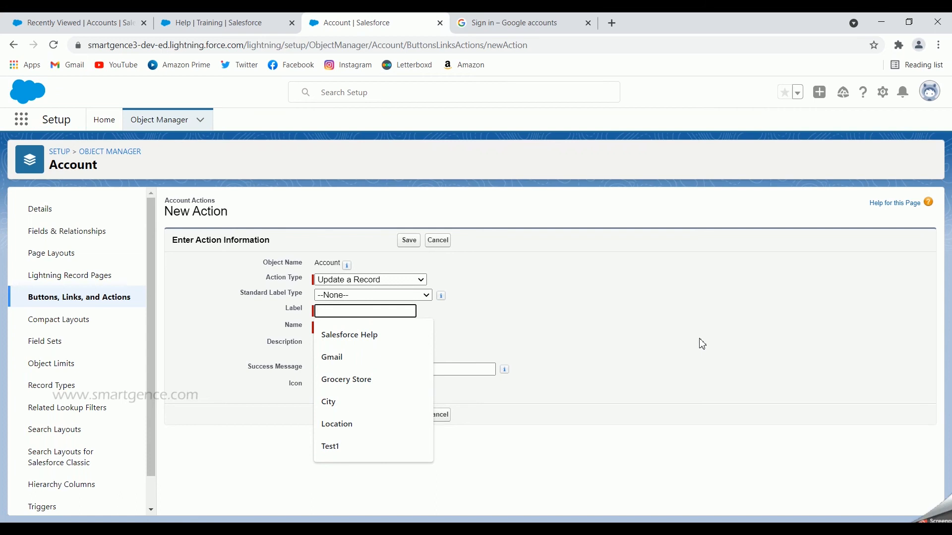
type("Update")
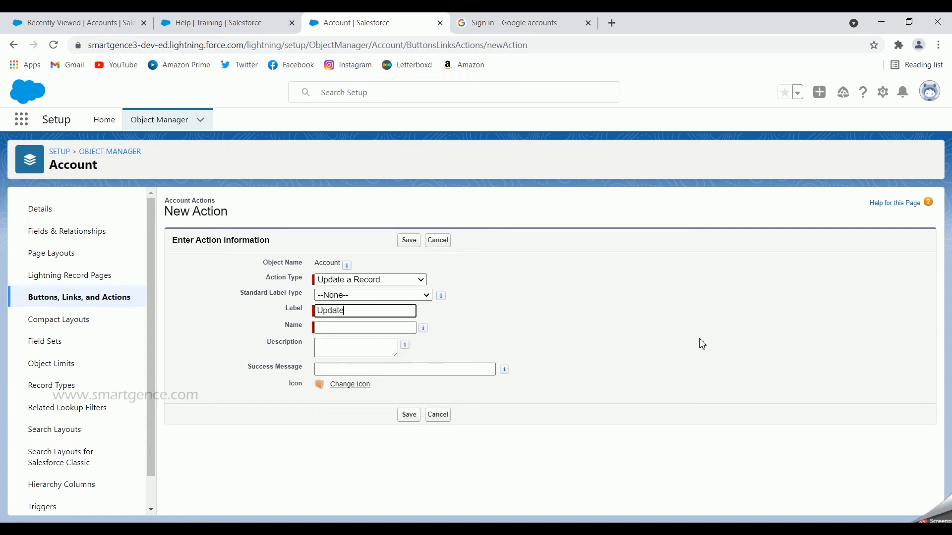
type(" Account Record")
left_click(703, 344)
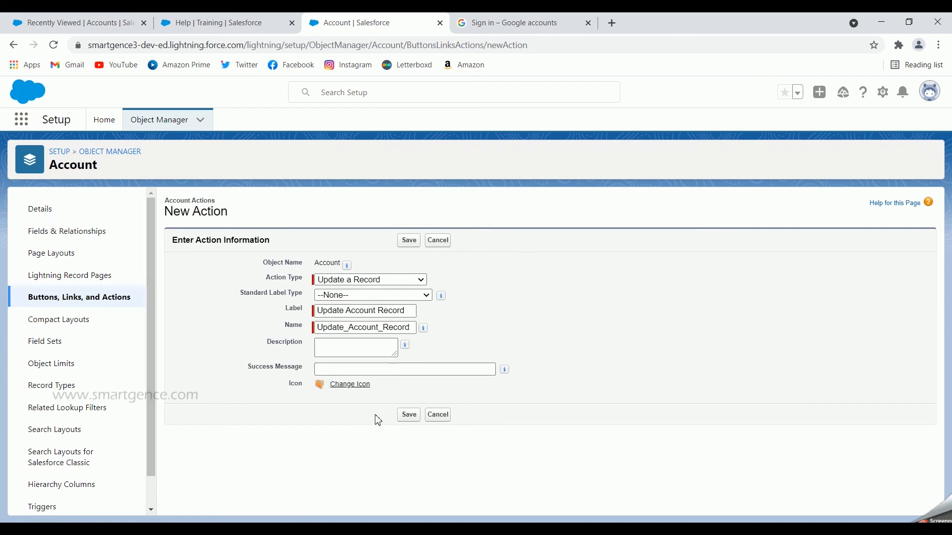
left_click(407, 416)
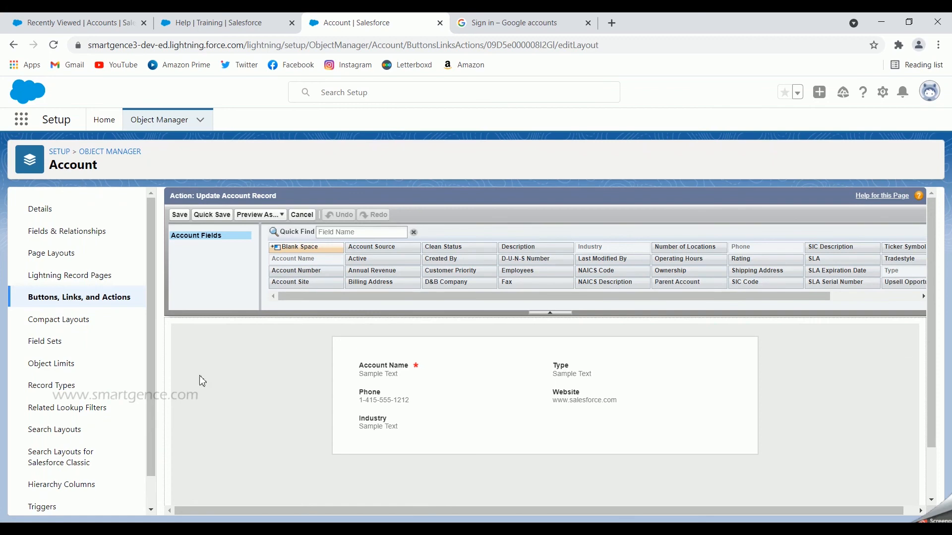
left_click(180, 216)
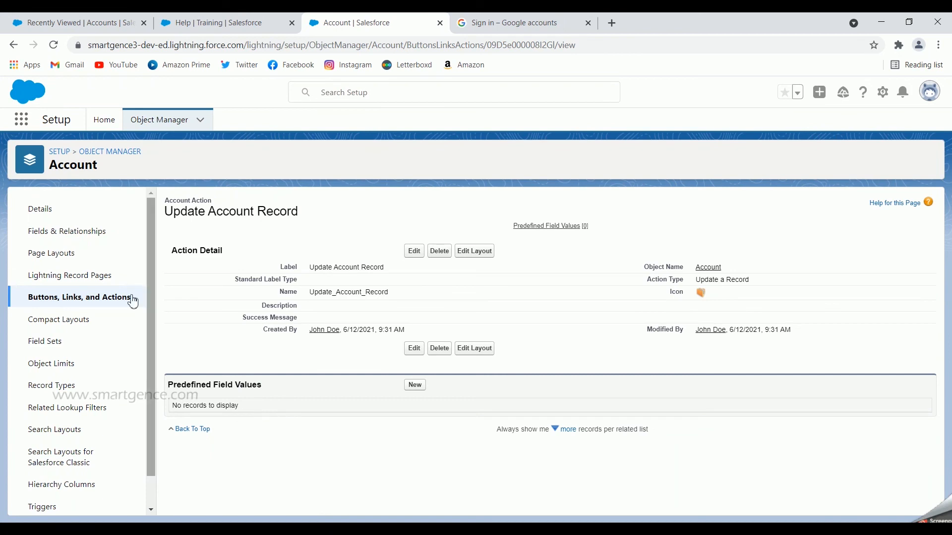
Step: Add the Update Account Record action to the Salesforce Mobile and Lightning Experience Actions of the Account Layout, after Mail button, and save the layout
left_click(61, 261)
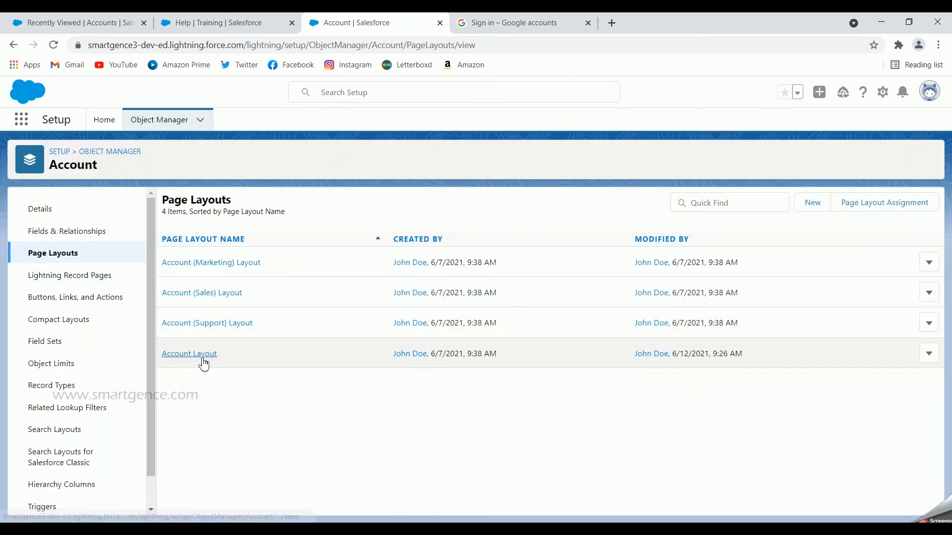
left_click(198, 355)
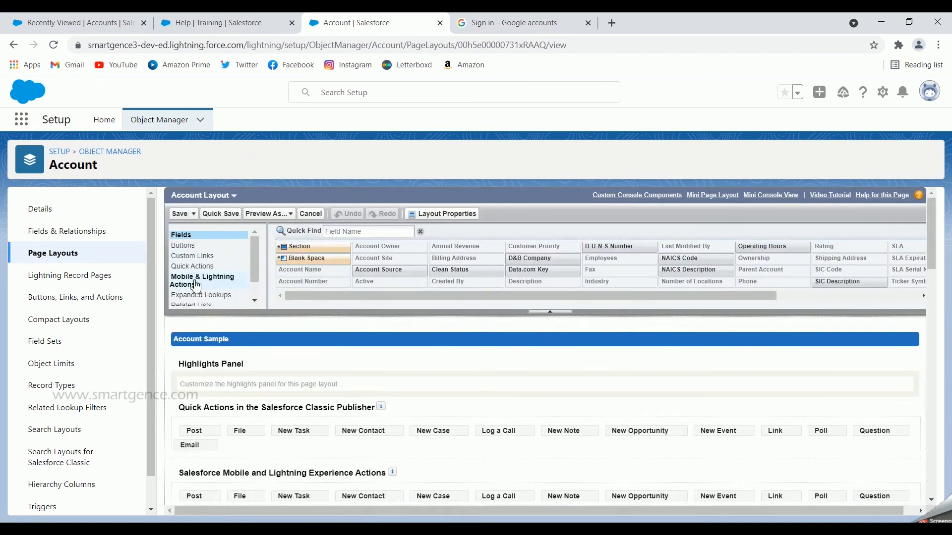
left_click(210, 284)
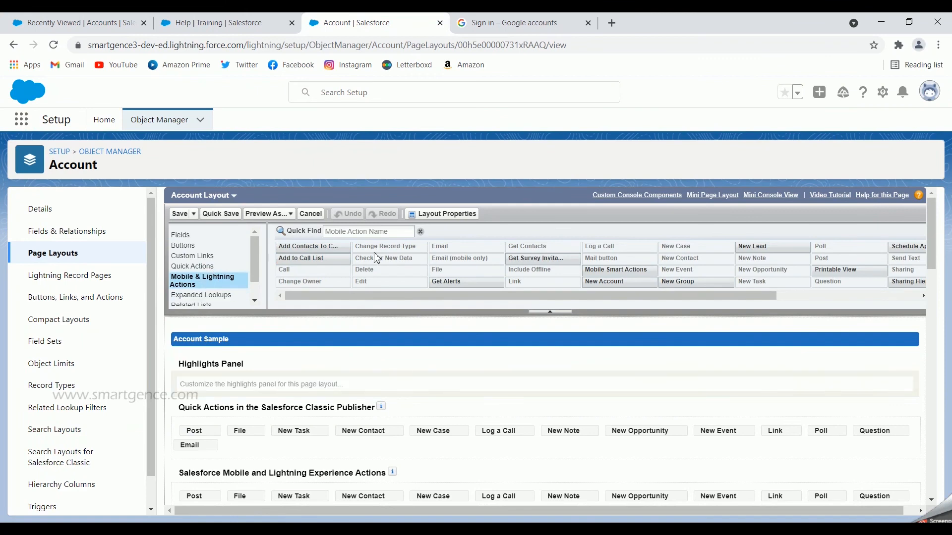
left_click(364, 232)
type("upda")
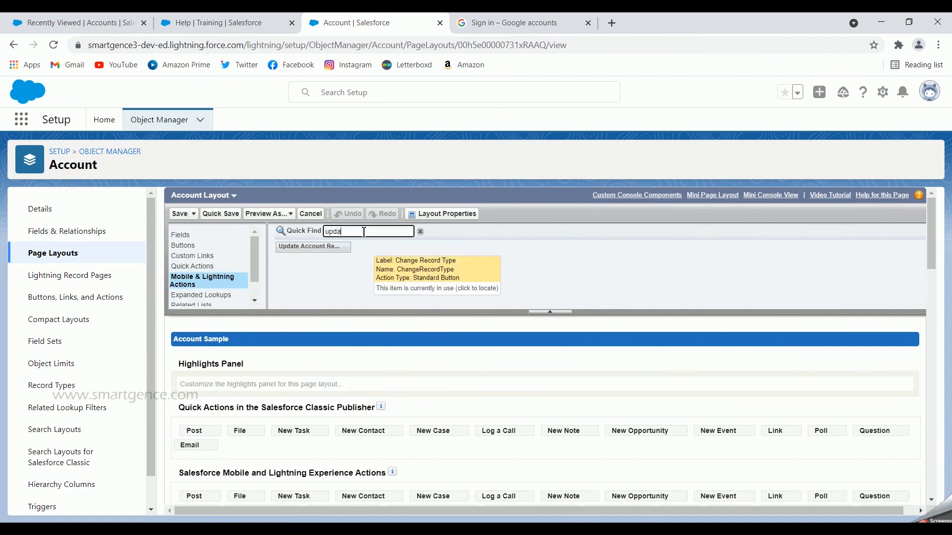
scroll(407, 361, "down", 3)
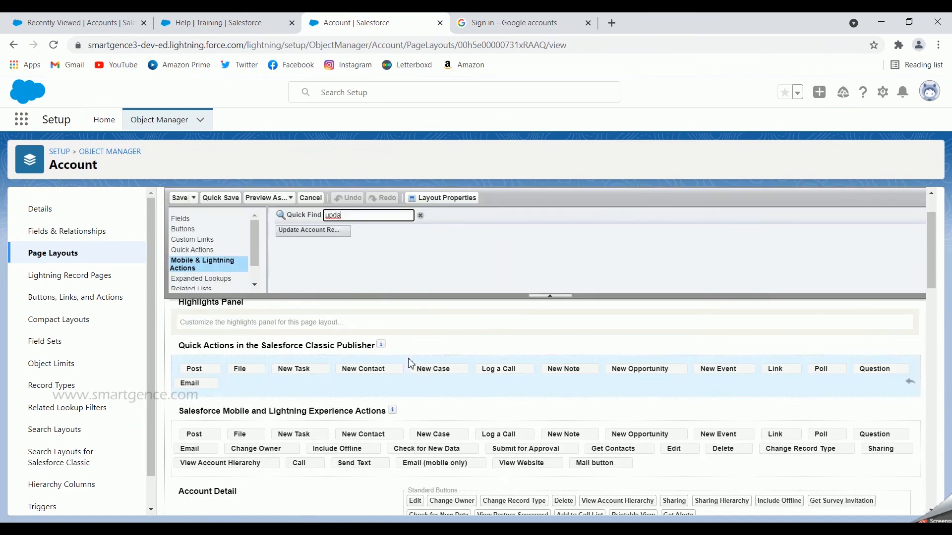
left_click_drag(327, 231, 654, 407)
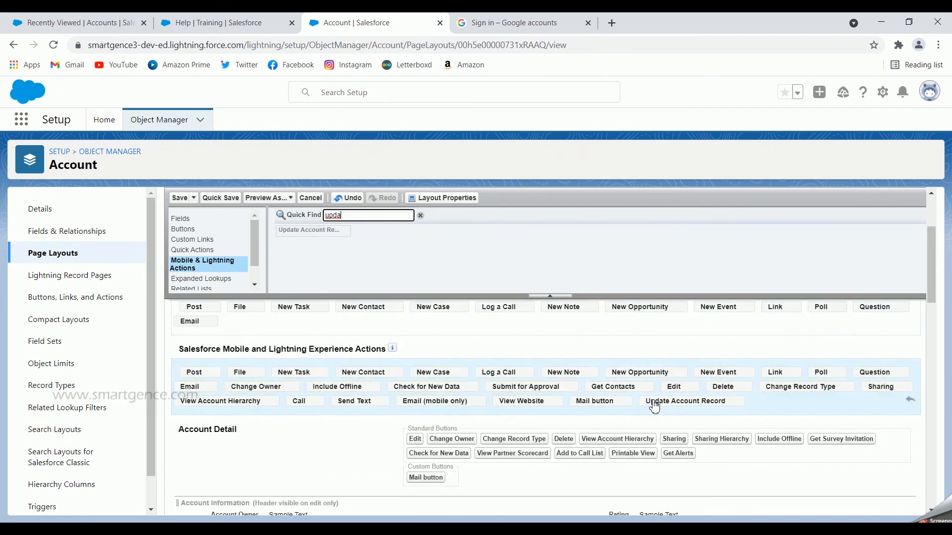
left_click(180, 198)
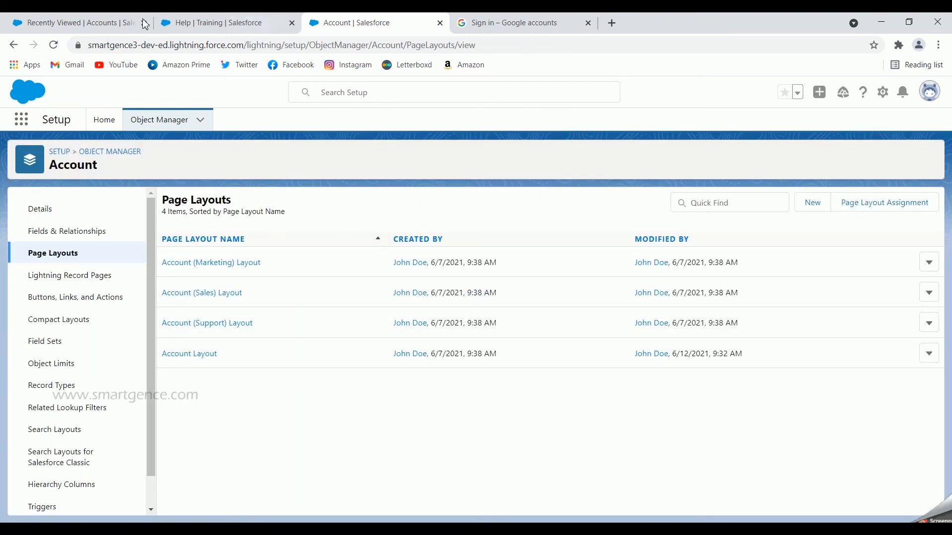
Step: Open the Burlington Textiles Corp of America account in the Sales app and launch its Update Account Record action
left_click(117, 27)
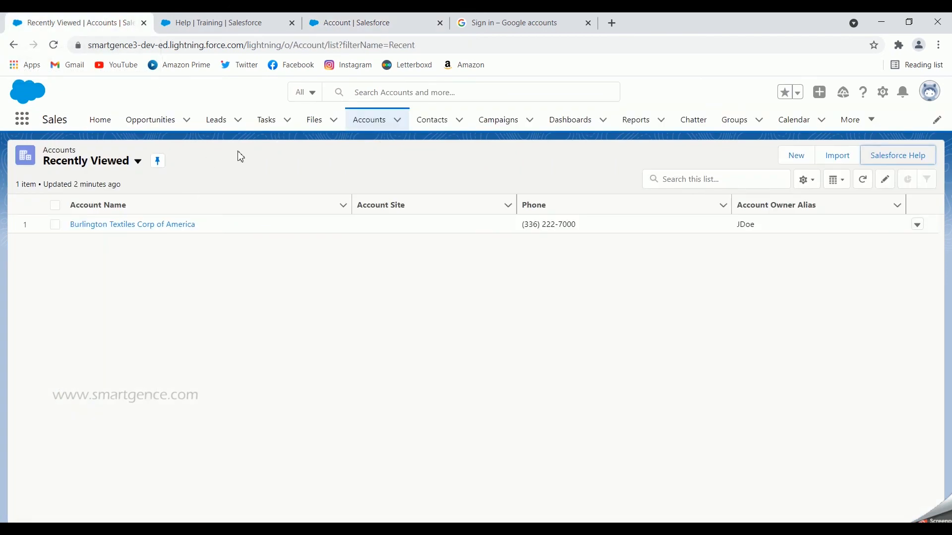
left_click(155, 226)
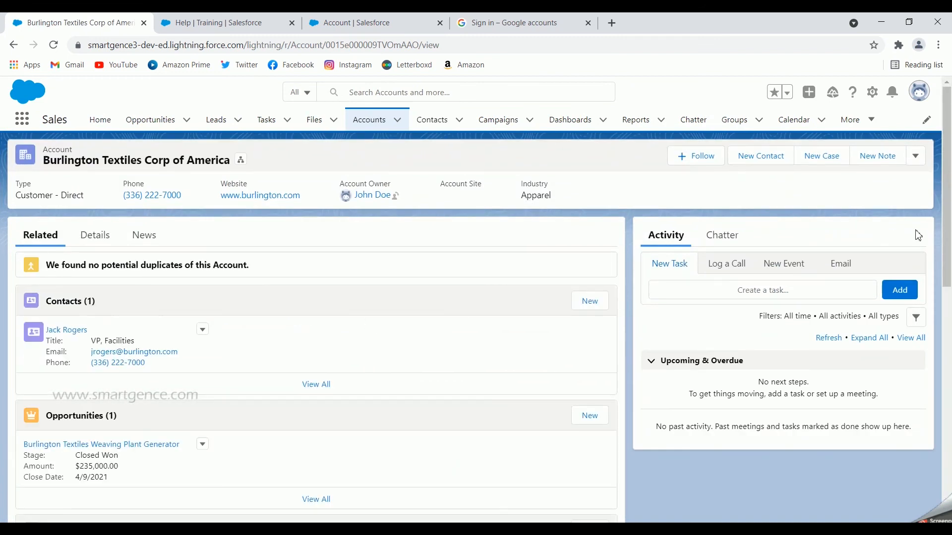
left_click(916, 156)
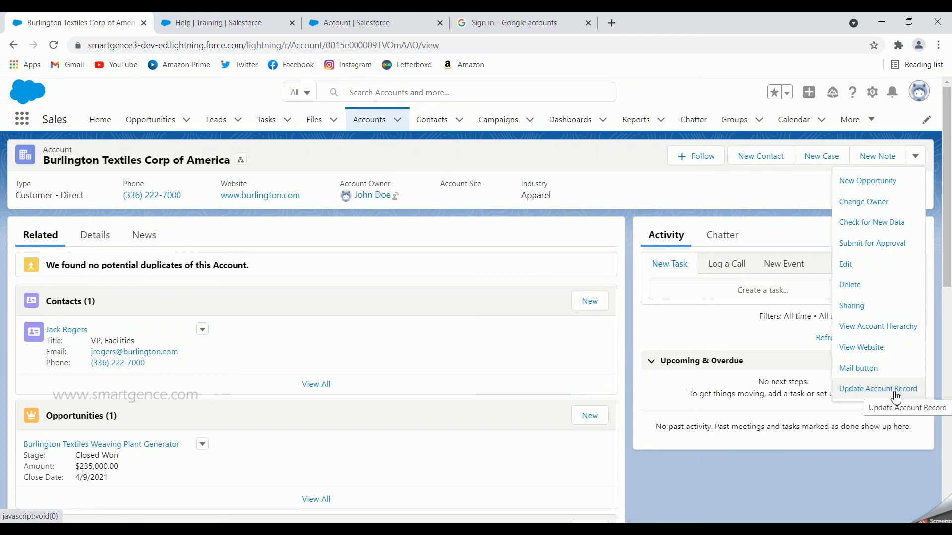
left_click(878, 389)
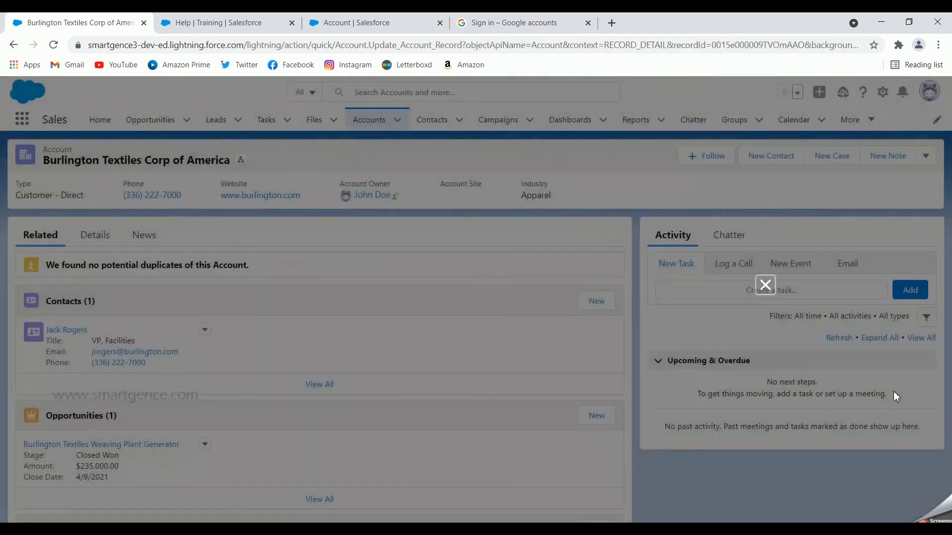